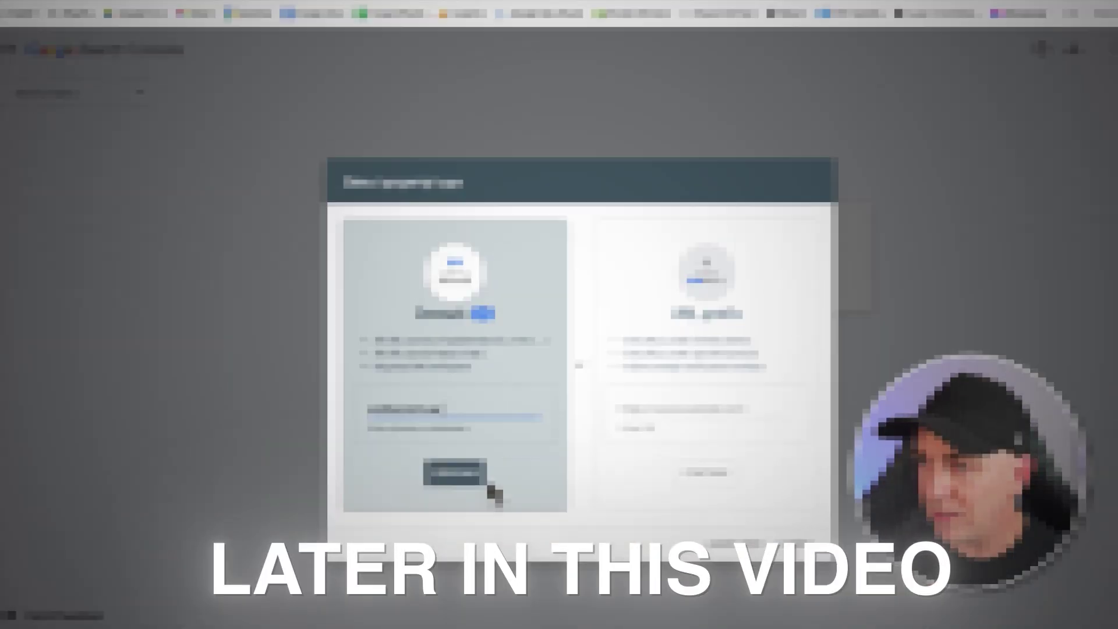
Step: Search Google for 'google search console' and open Search Console from the results
left_click(460, 475)
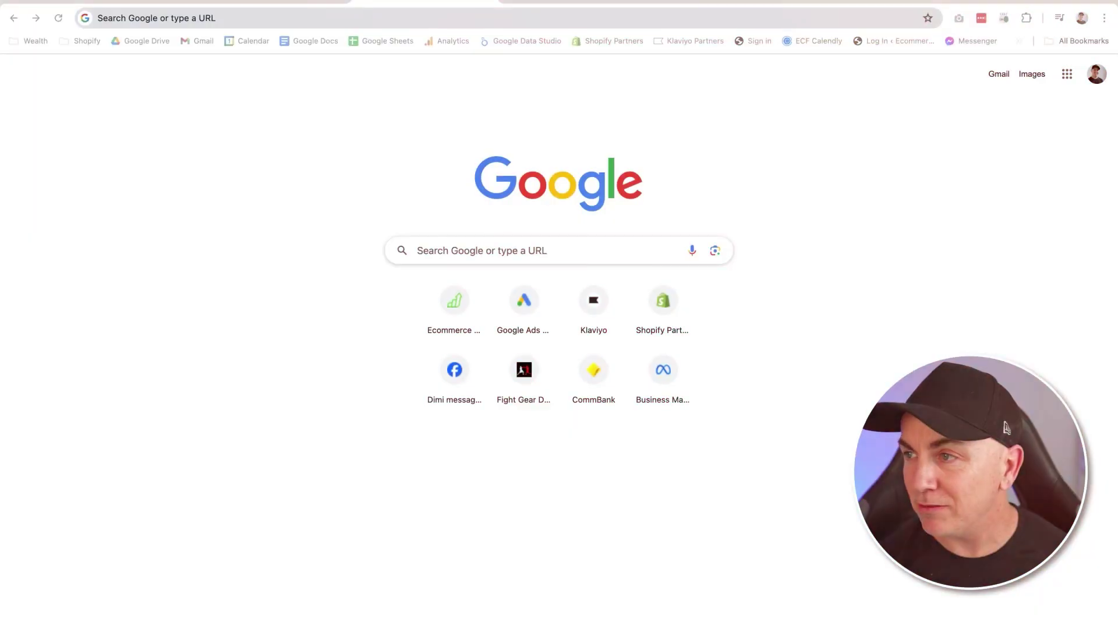
left_click(565, 252)
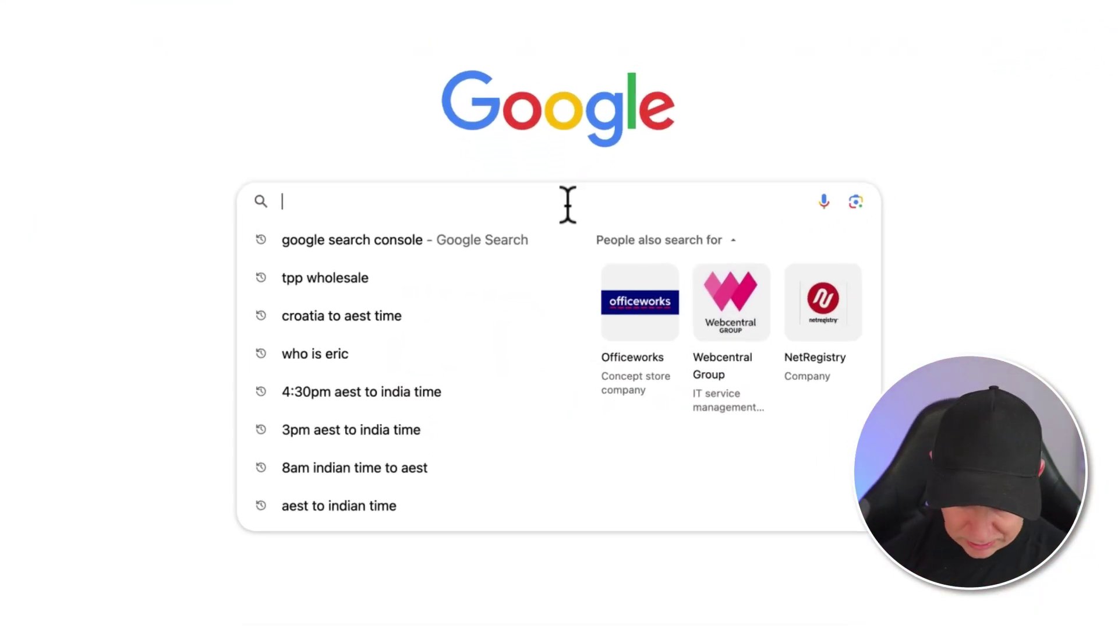
type("googl")
key("Return")
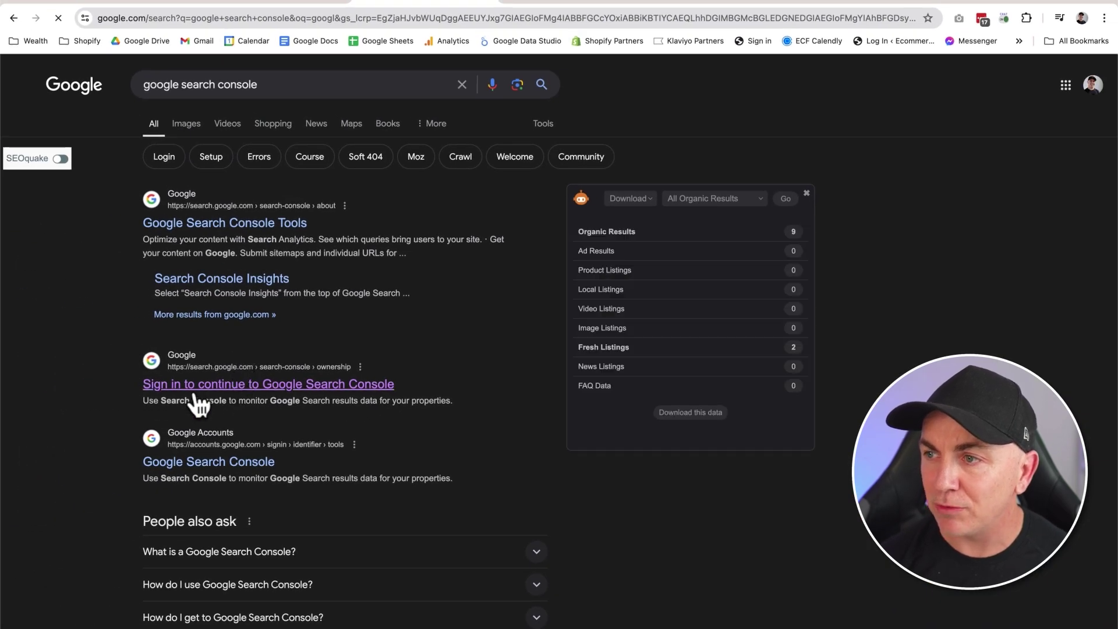
left_click(281, 390)
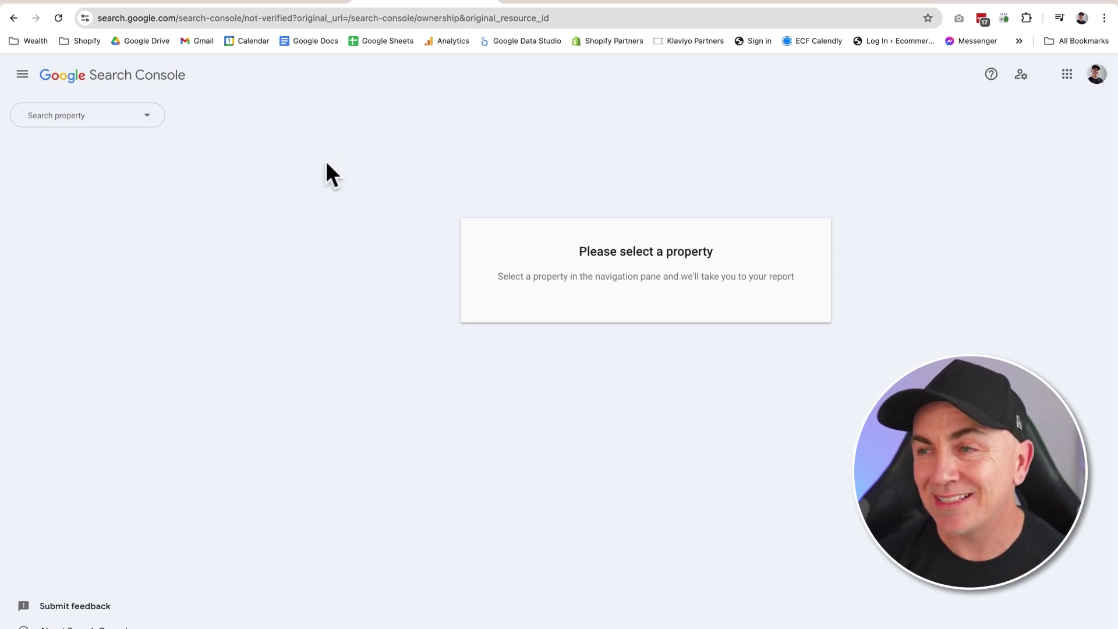
Step: Choose Add property from the Search property dropdown
left_click(142, 117)
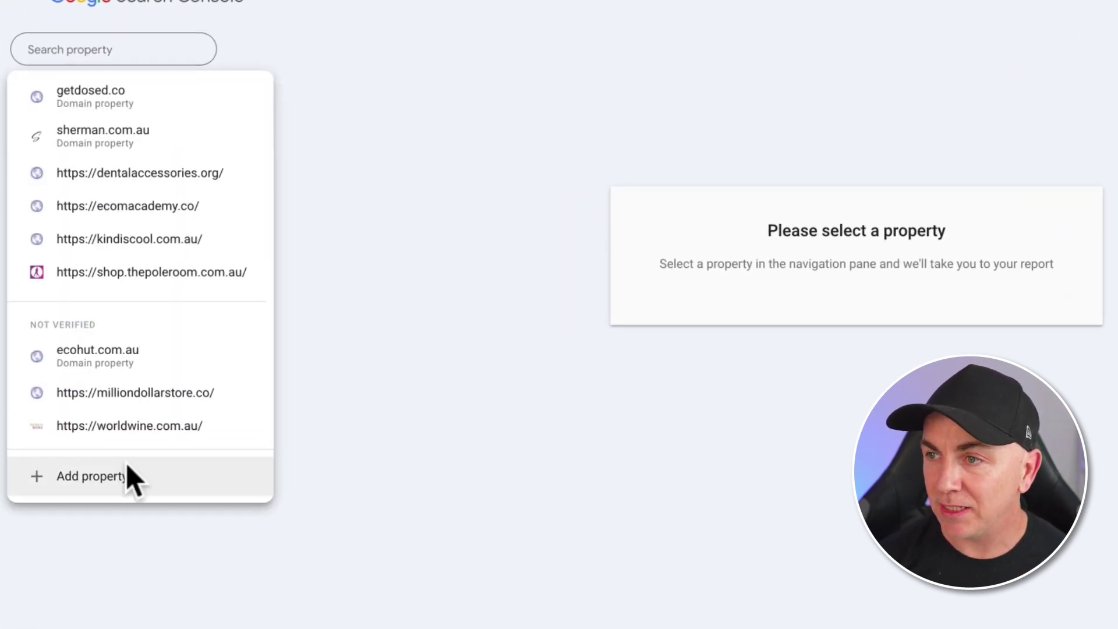
left_click(120, 477)
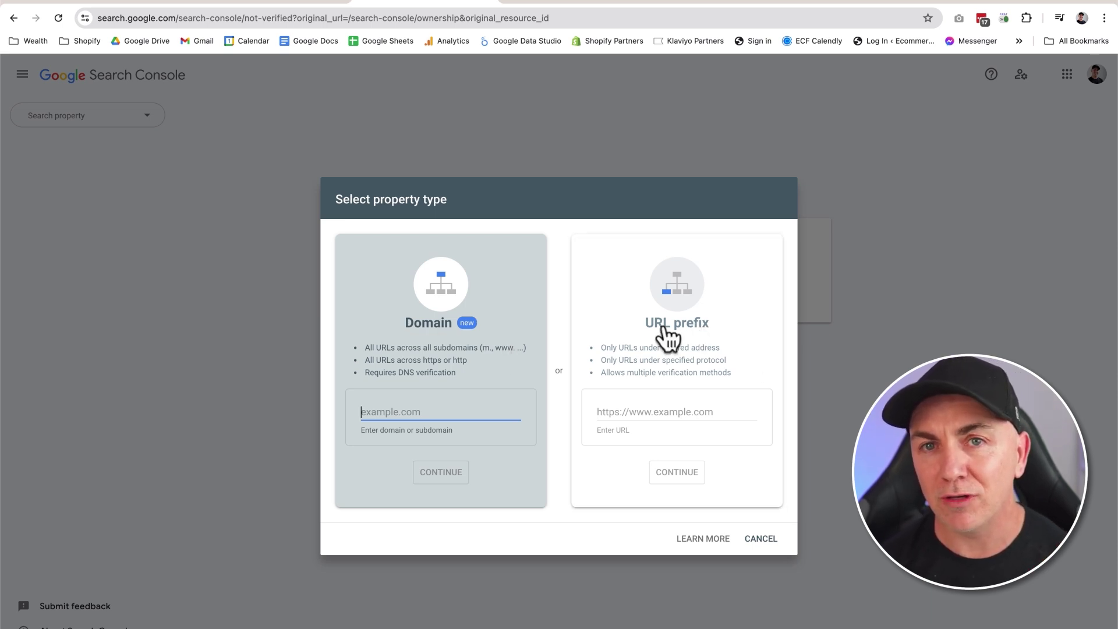
Step: Enter ecohut.com.au as a Domain property and keep TXT as the verification record type
left_click(452, 412)
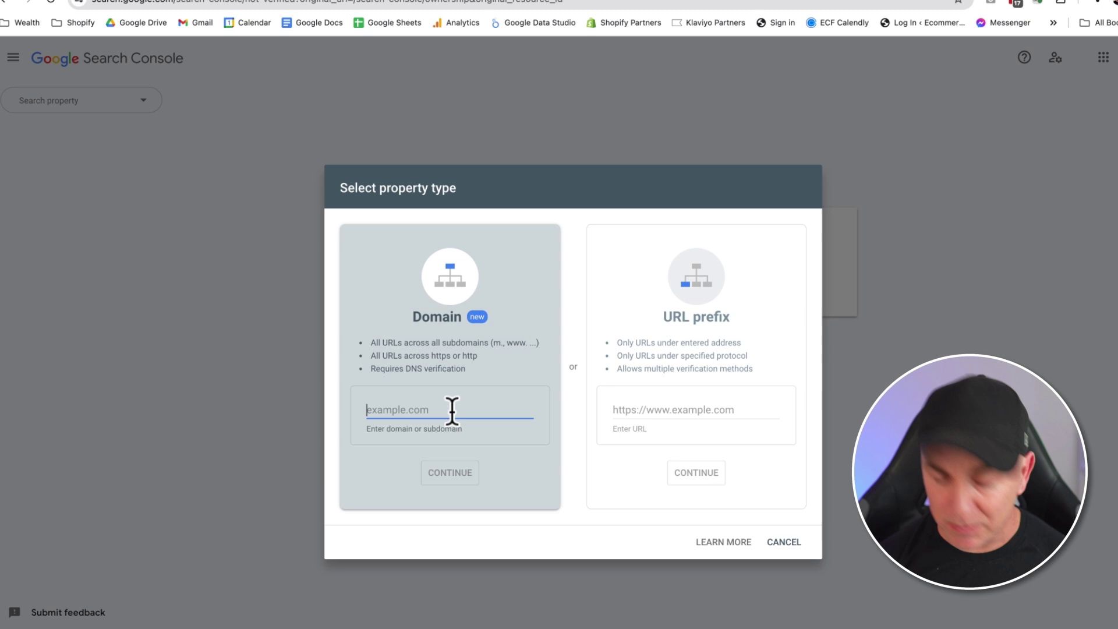
type("ecohut.com.au")
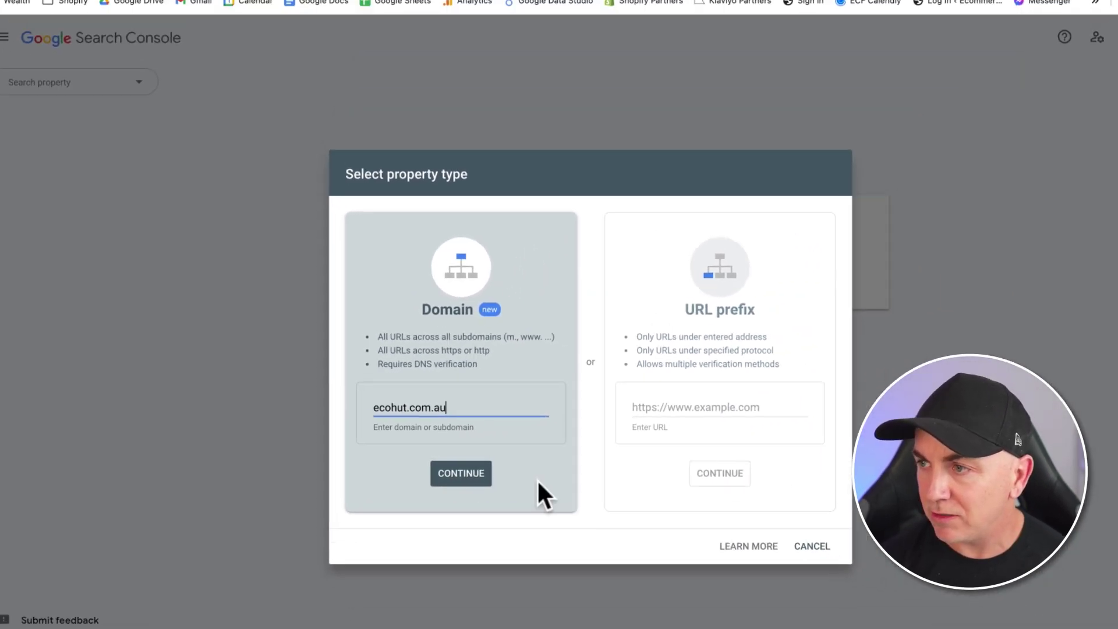
left_click(442, 479)
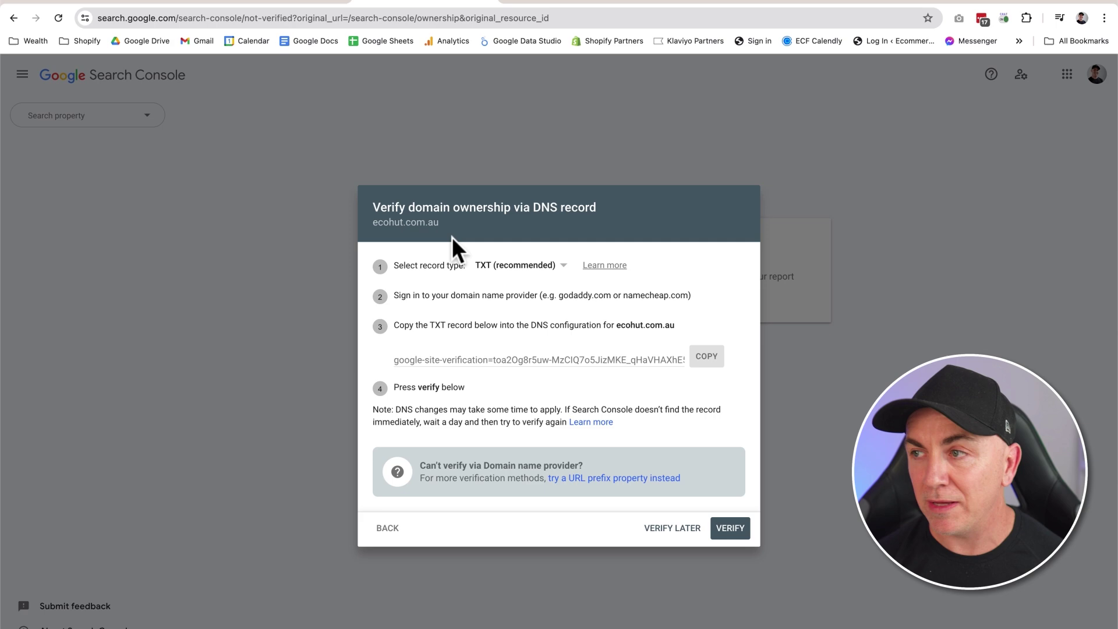
left_click(527, 265)
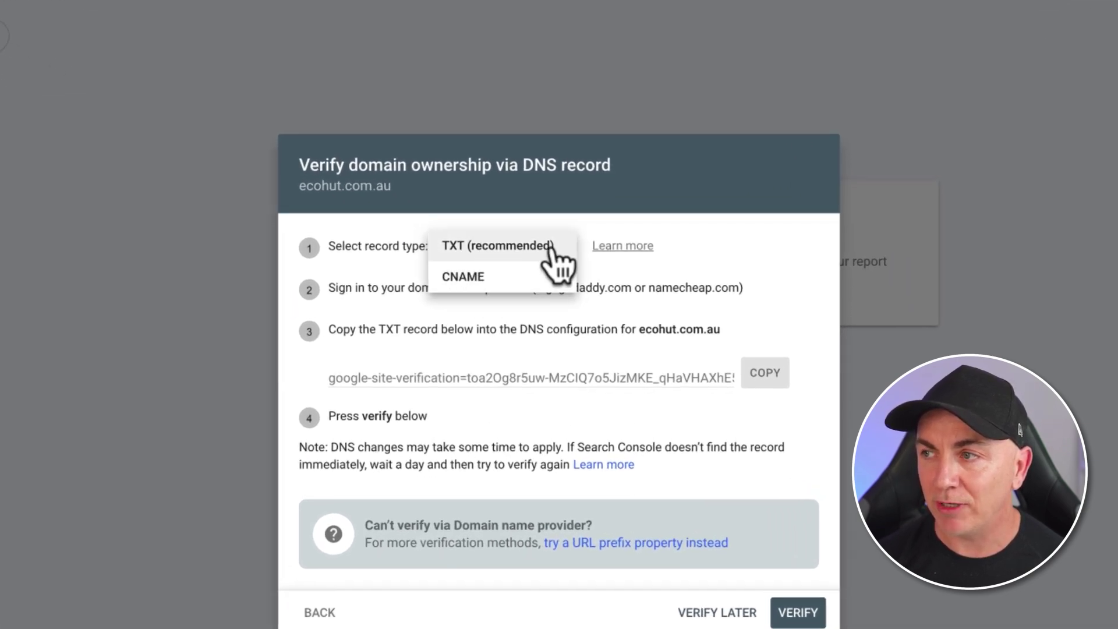
left_click(681, 210)
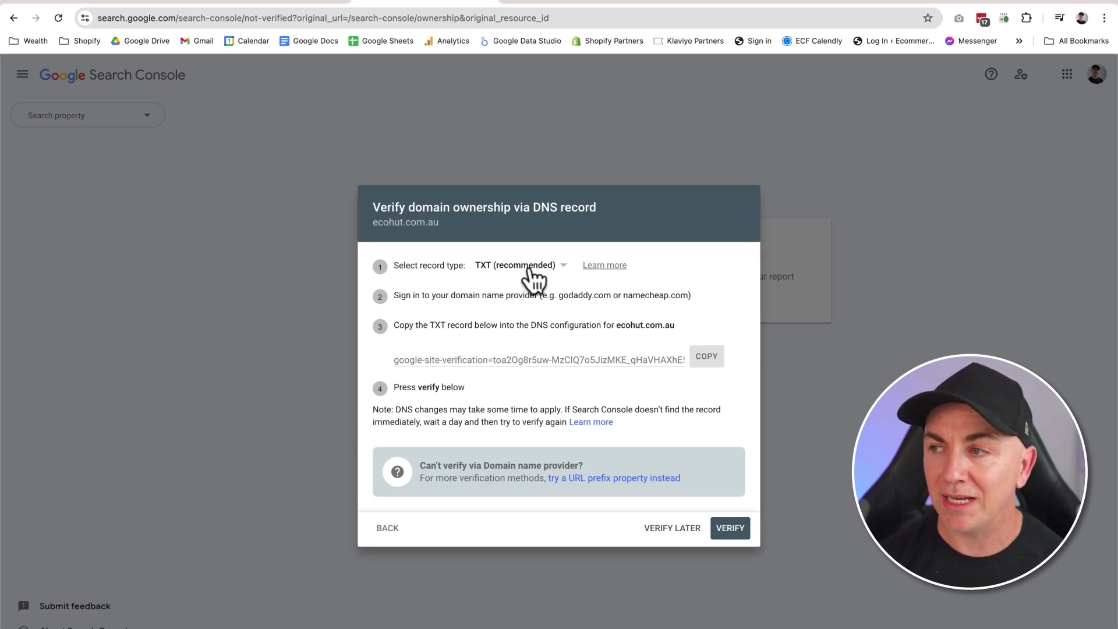
left_click(530, 266)
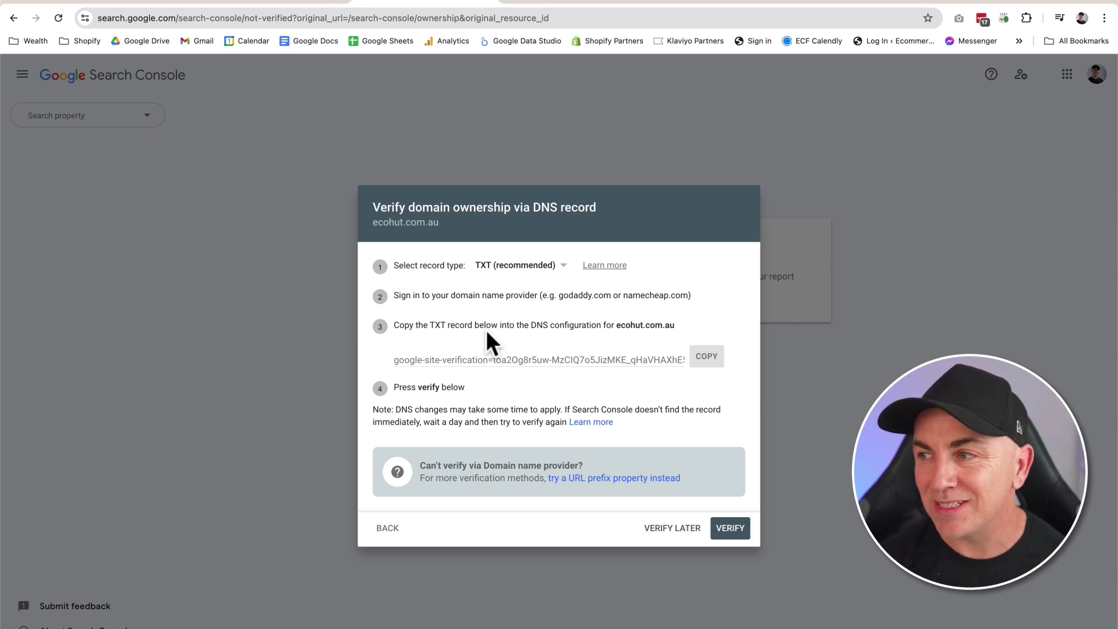
Step: Copy the TXT verification value and pick TXT as the record type in The Console
left_click(707, 358)
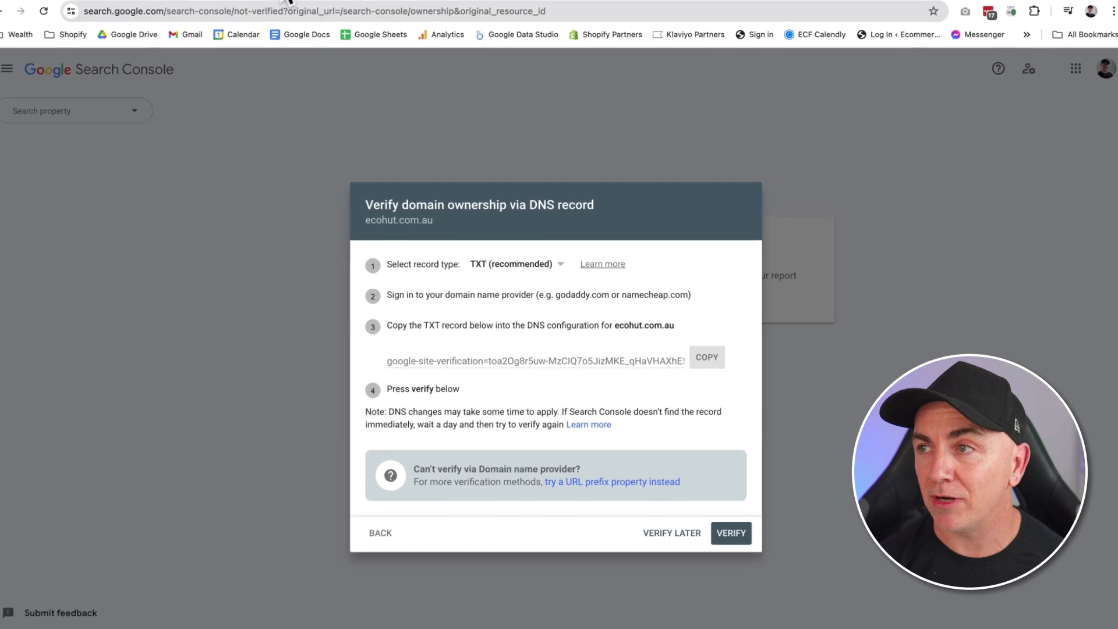
left_click(287, 1)
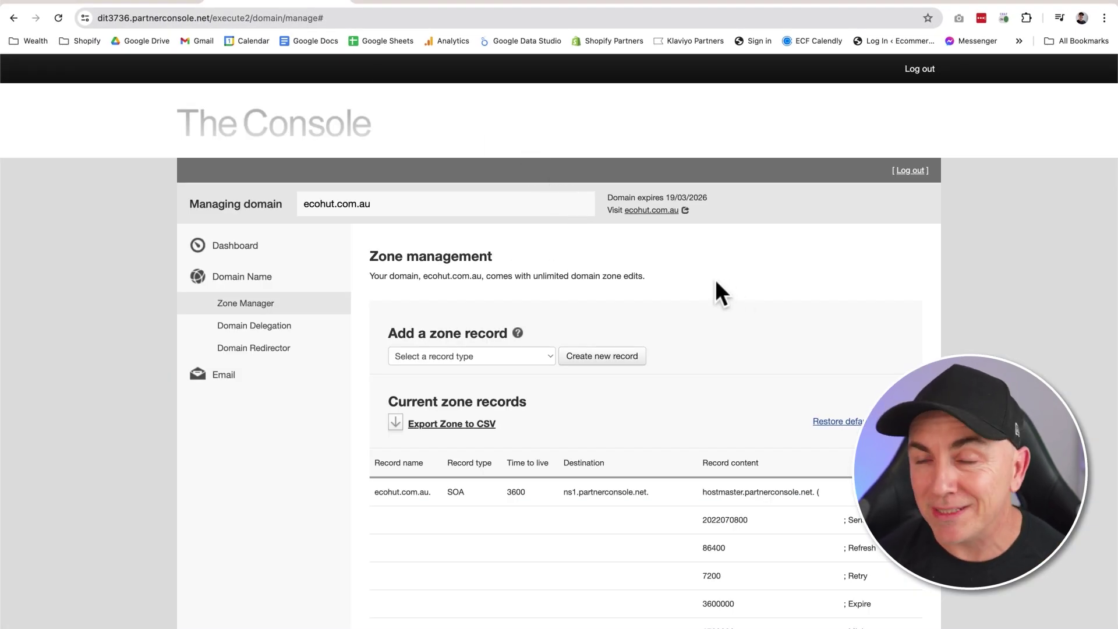
scroll(689, 281, "down", 2)
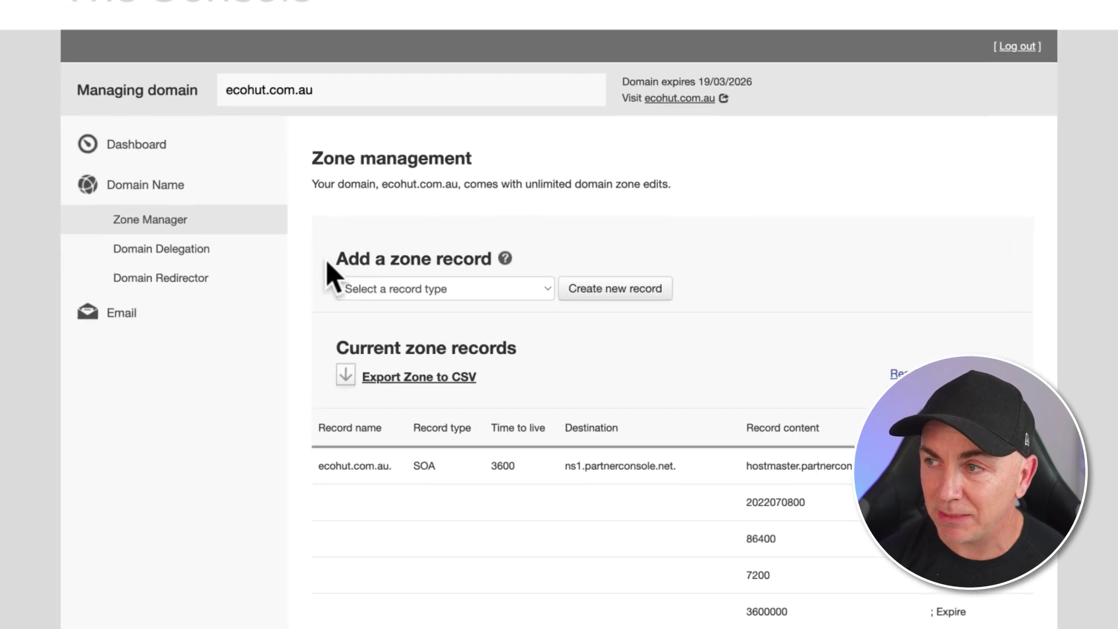
left_click(502, 290)
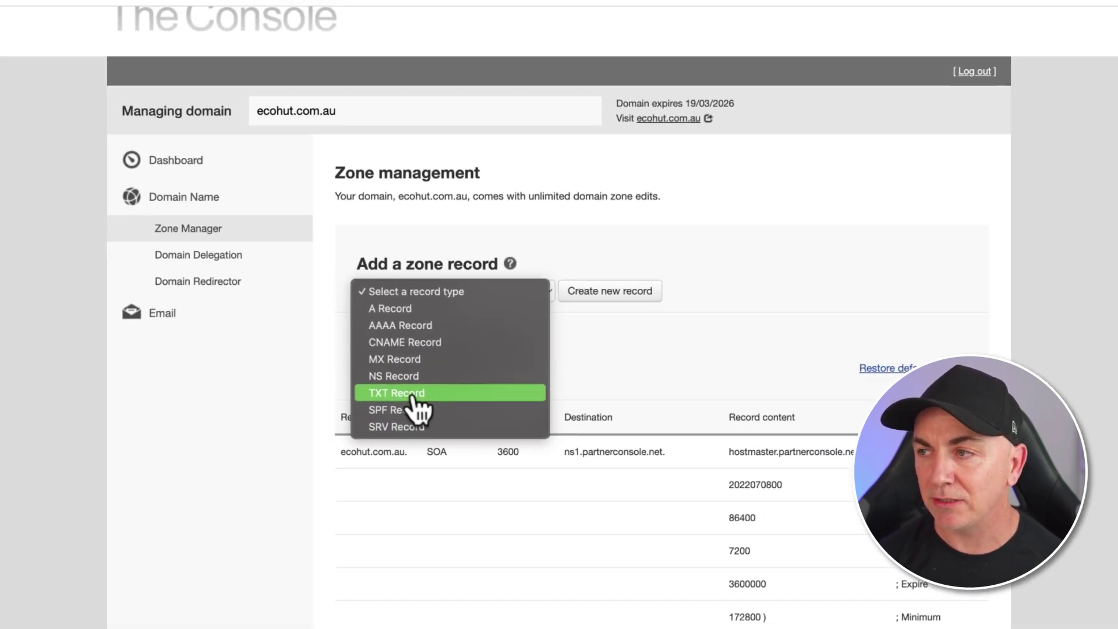
key("Escape")
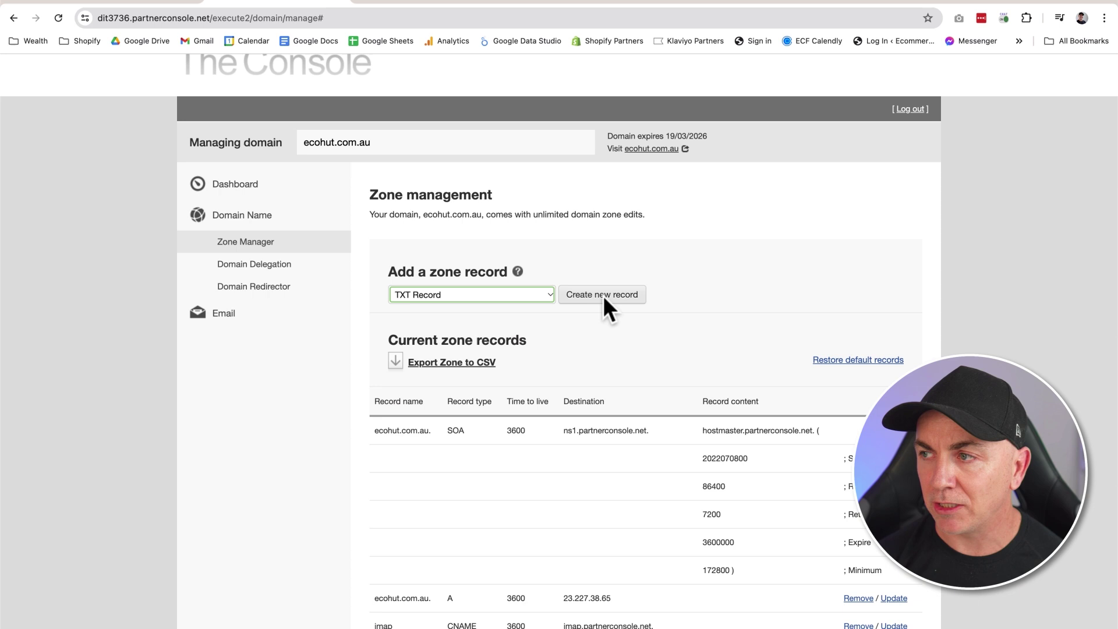
Step: Create a new TXT record with the pasted Google verification string and add it
left_click(605, 294)
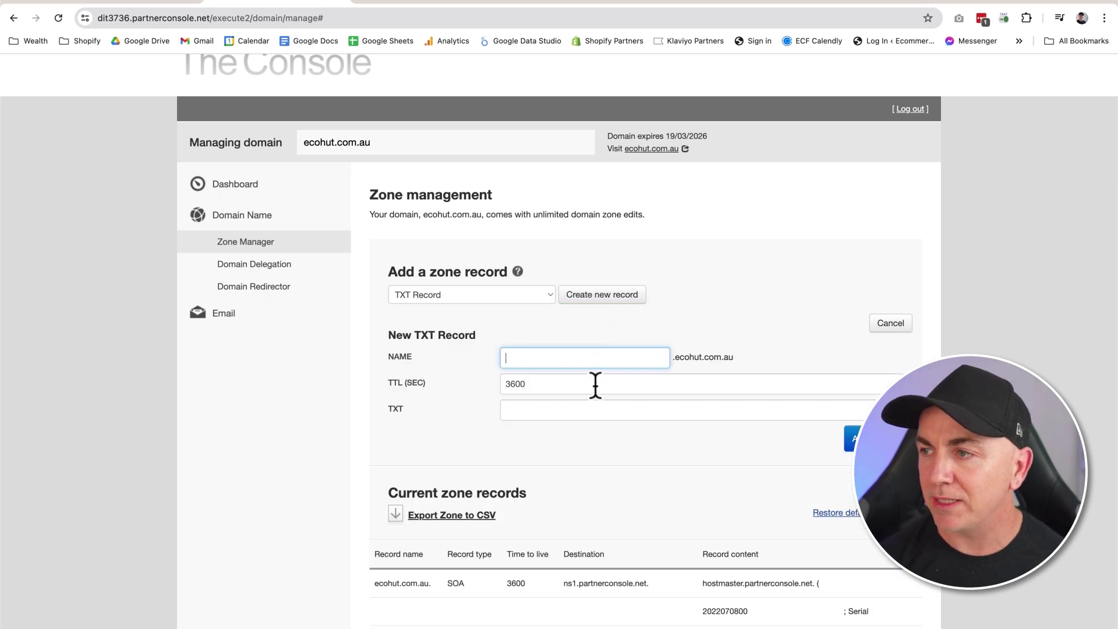
left_click(583, 409)
key("super+v")
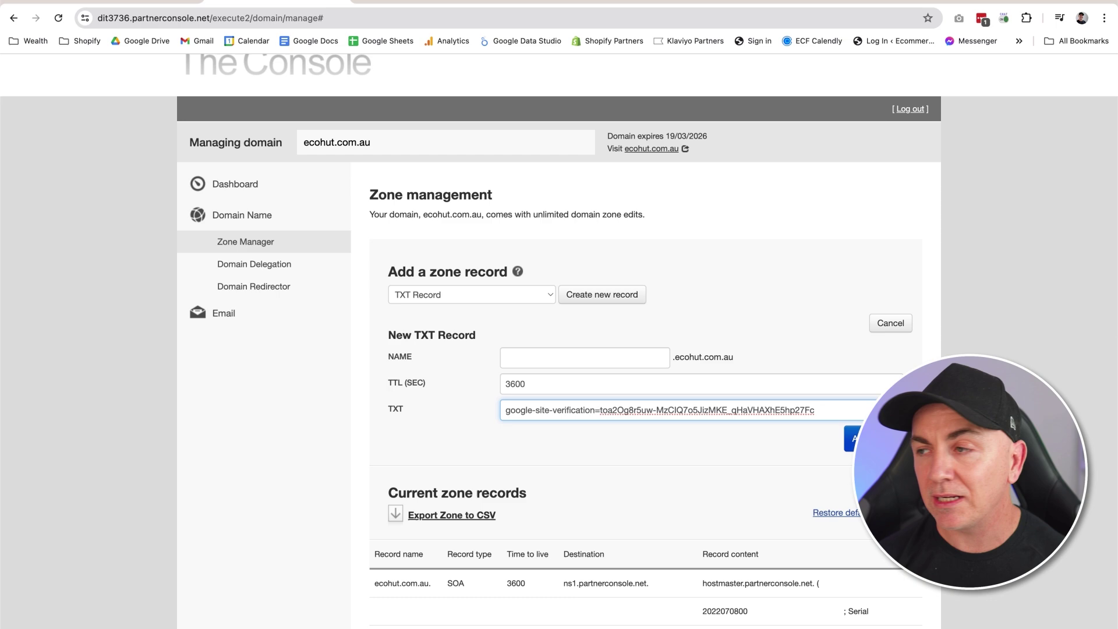
left_click(854, 439)
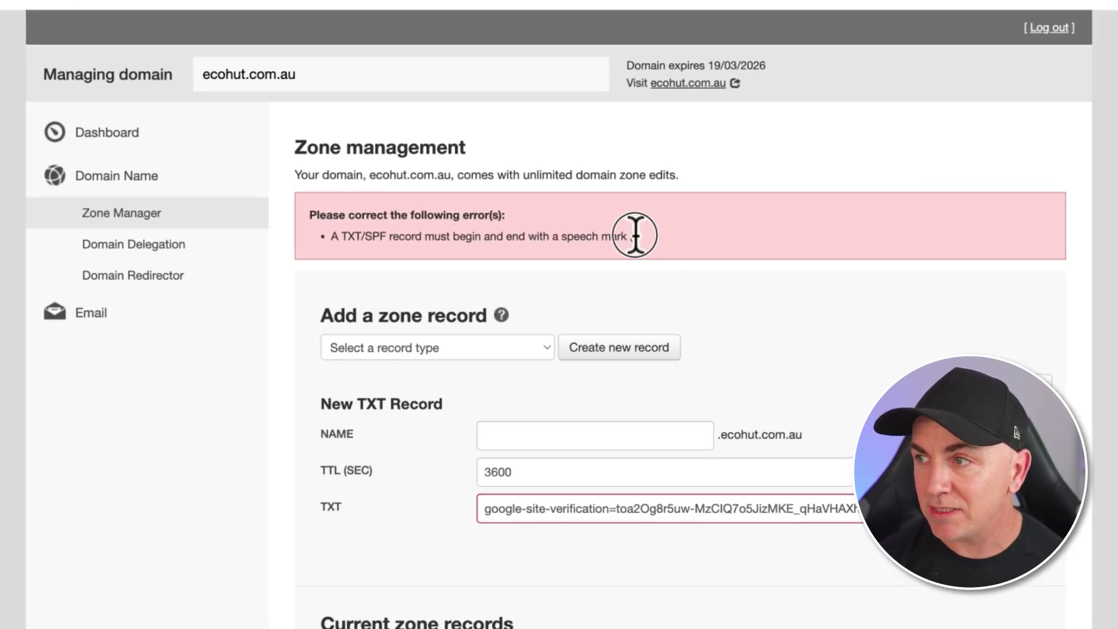
Step: Wrap the TXT verification value in speech marks and save the record
left_click_drag(642, 238, 573, 245)
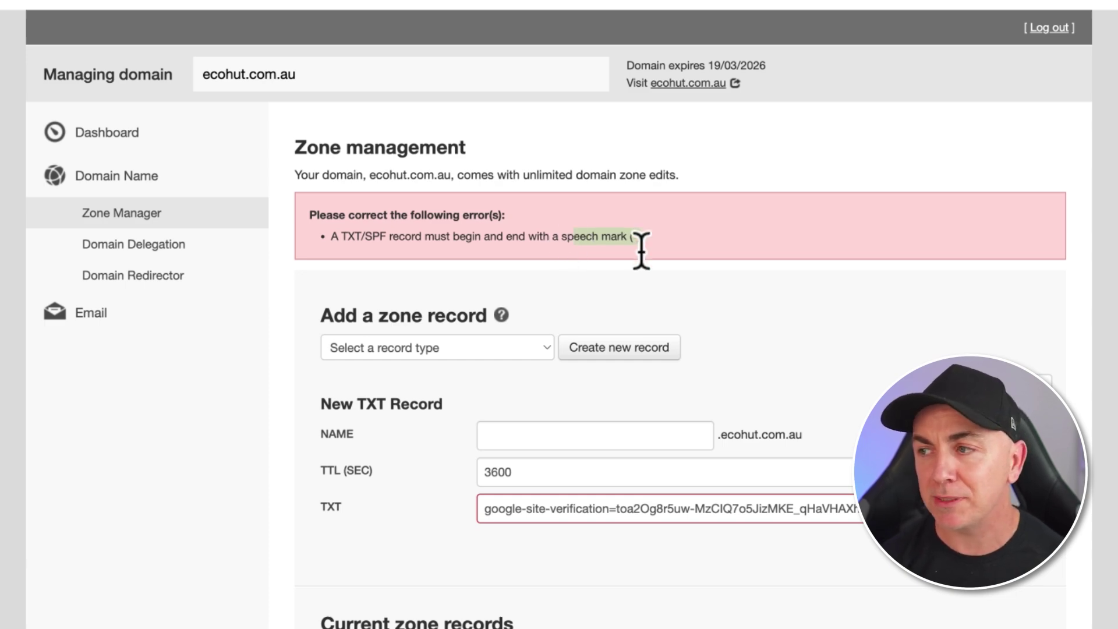
left_click(961, 509)
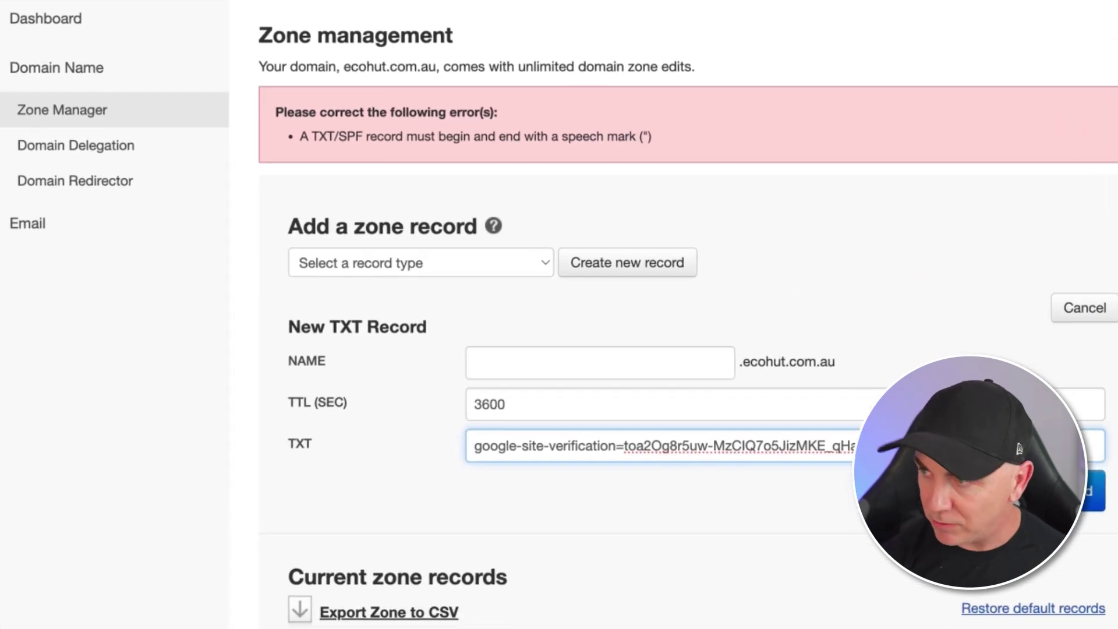
type("\"")
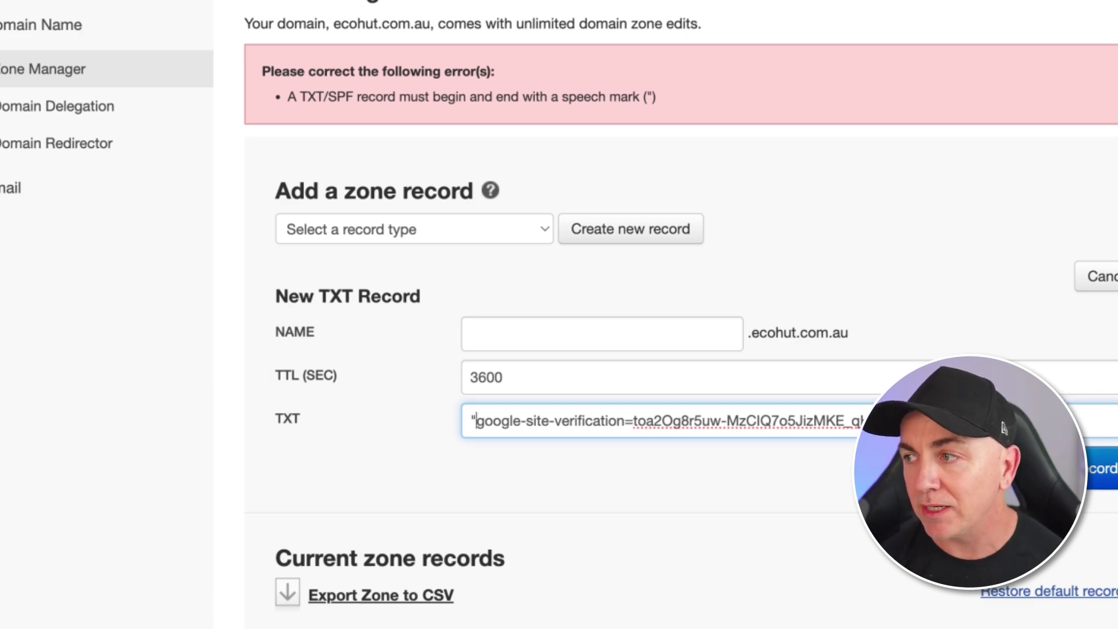
left_click(1037, 469)
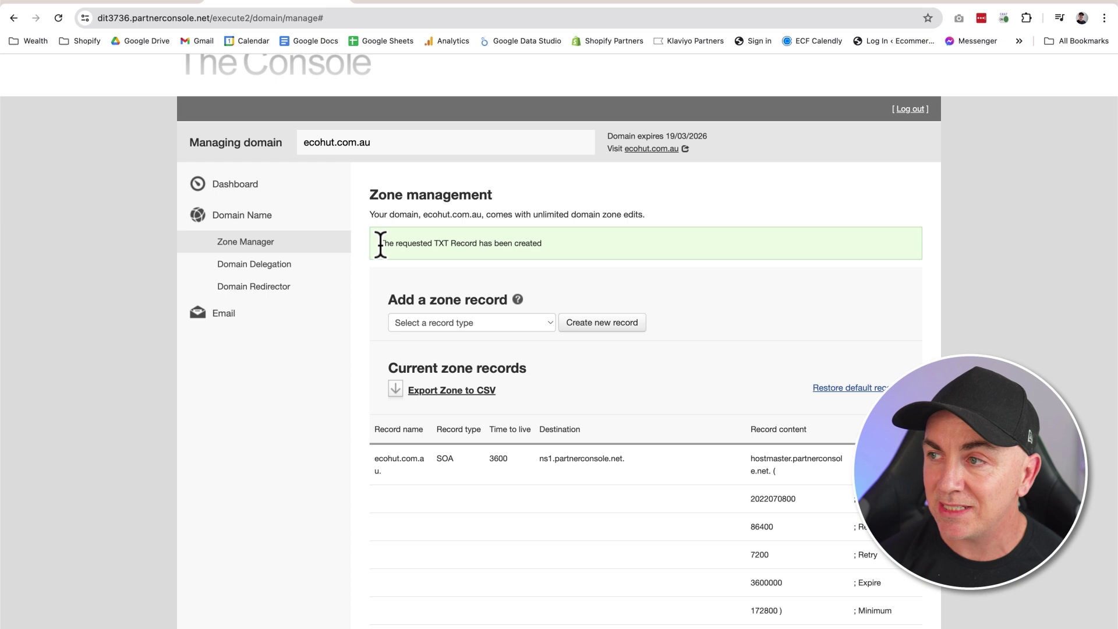
left_click(539, 325)
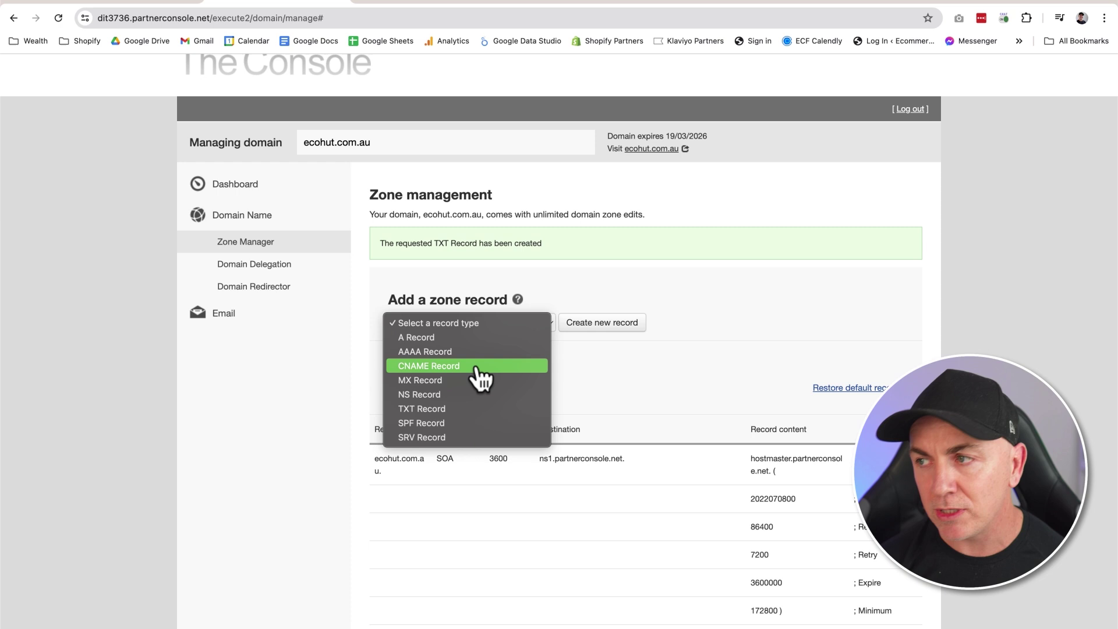
left_click(741, 331)
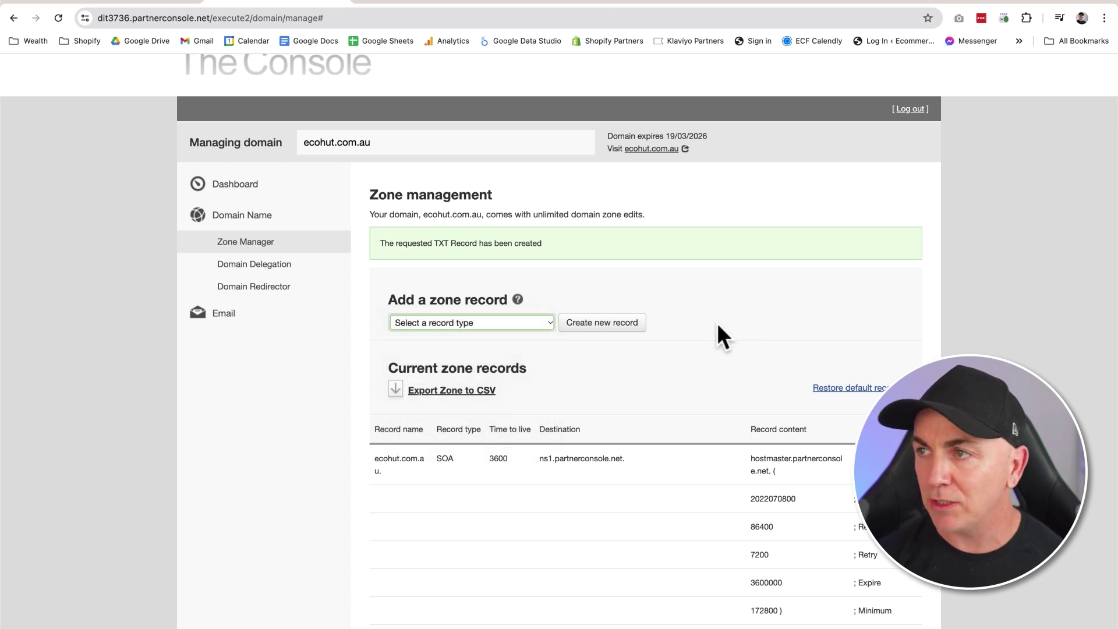
Step: Run VERIFY on the ecohut.com.au DNS record and dismiss the verification-failed message
left_click(444, 4)
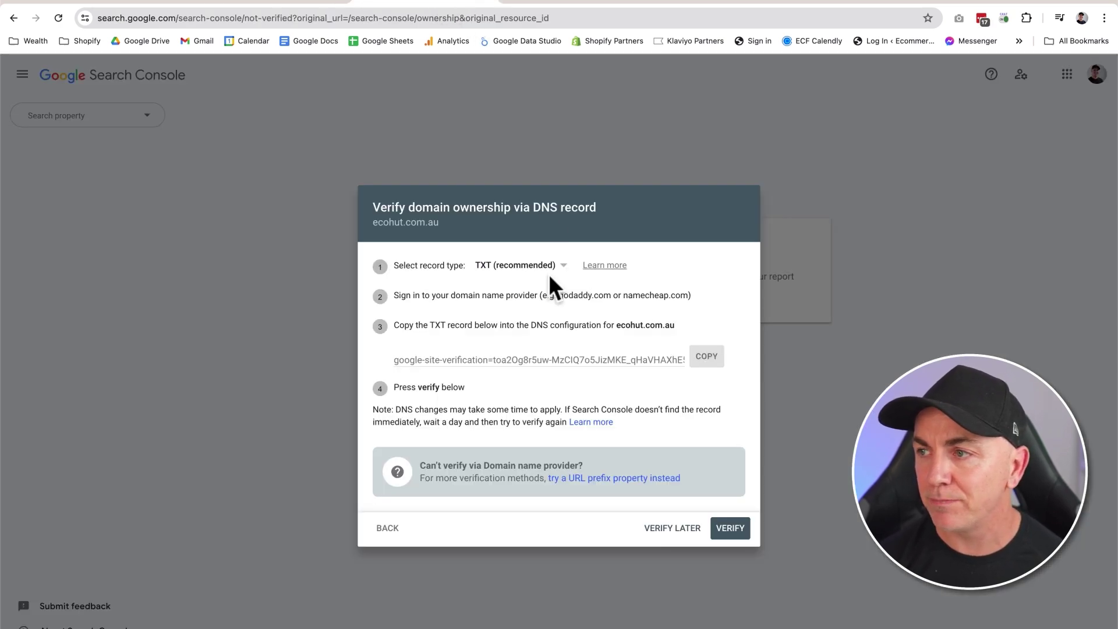
left_click(741, 529)
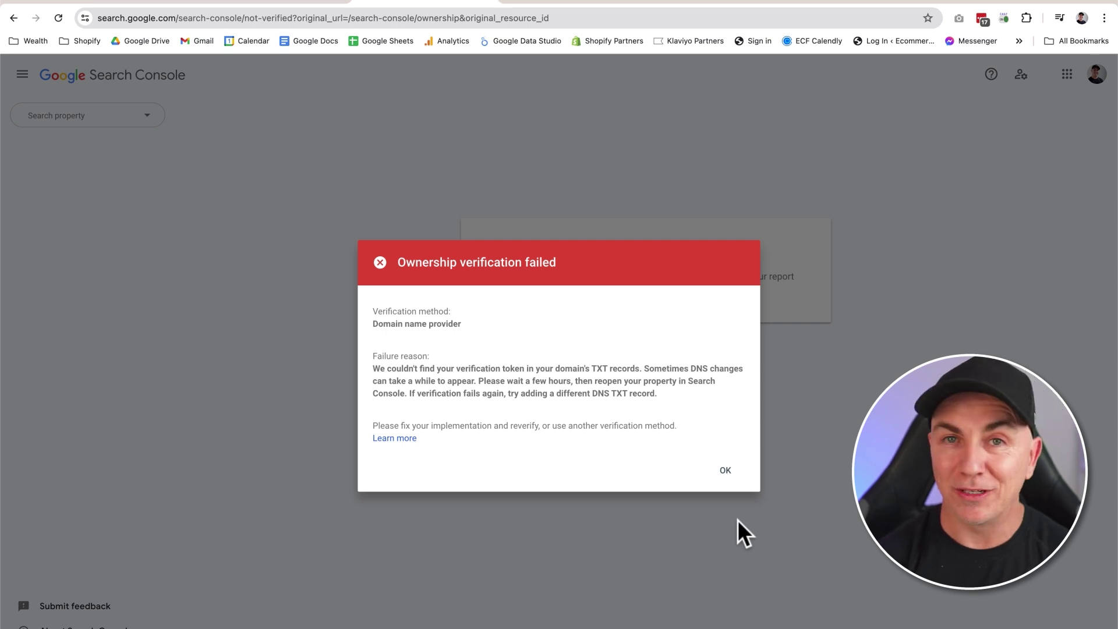
left_click(731, 474)
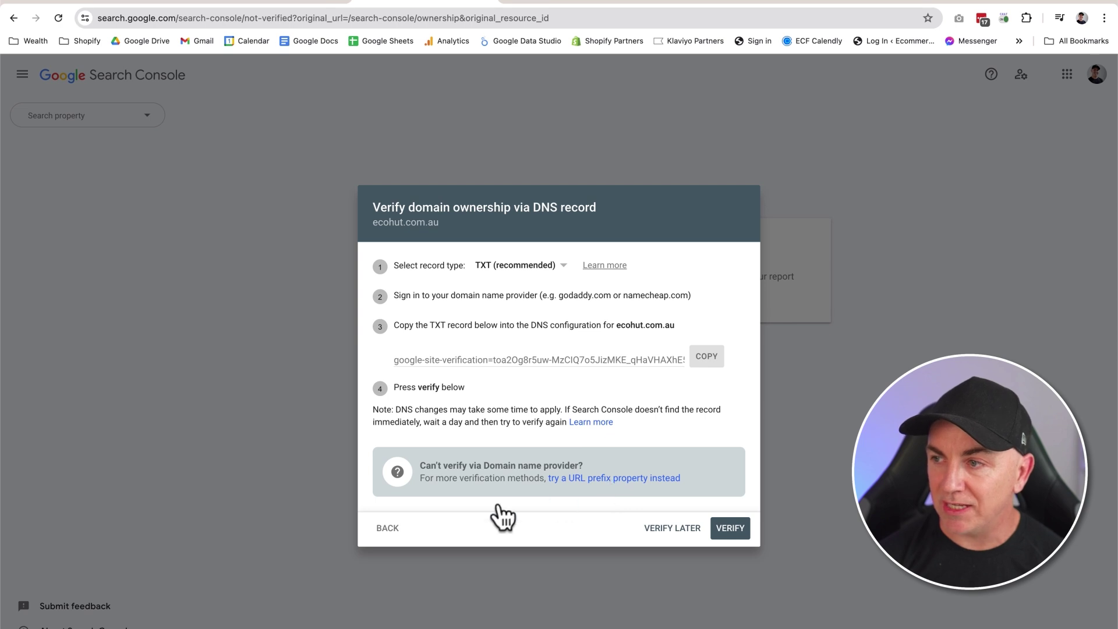
left_click(389, 531)
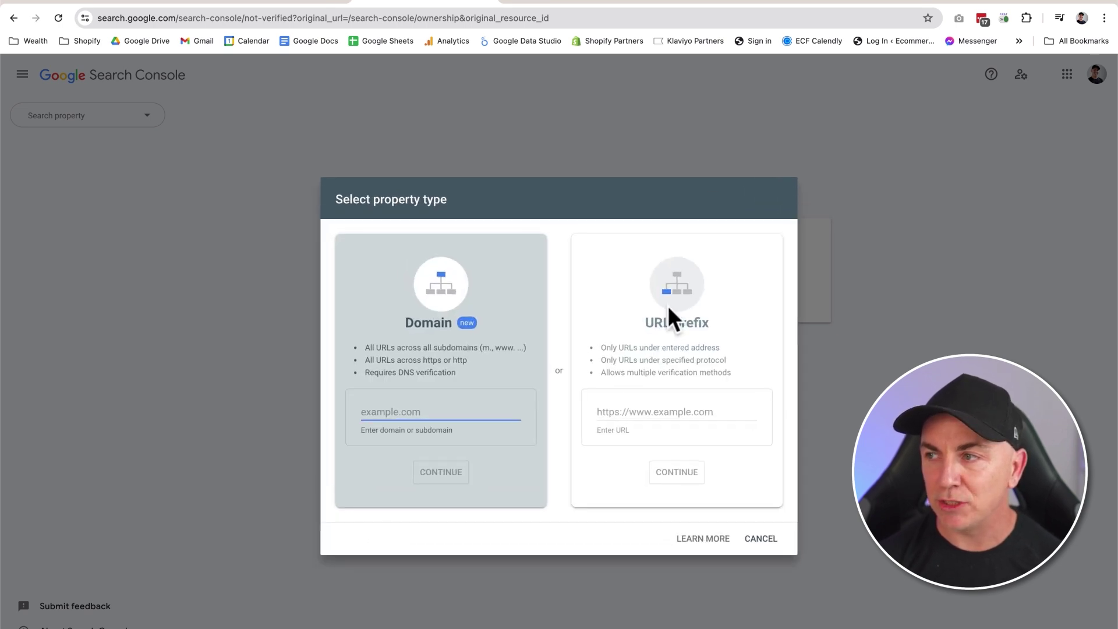
left_click(676, 309)
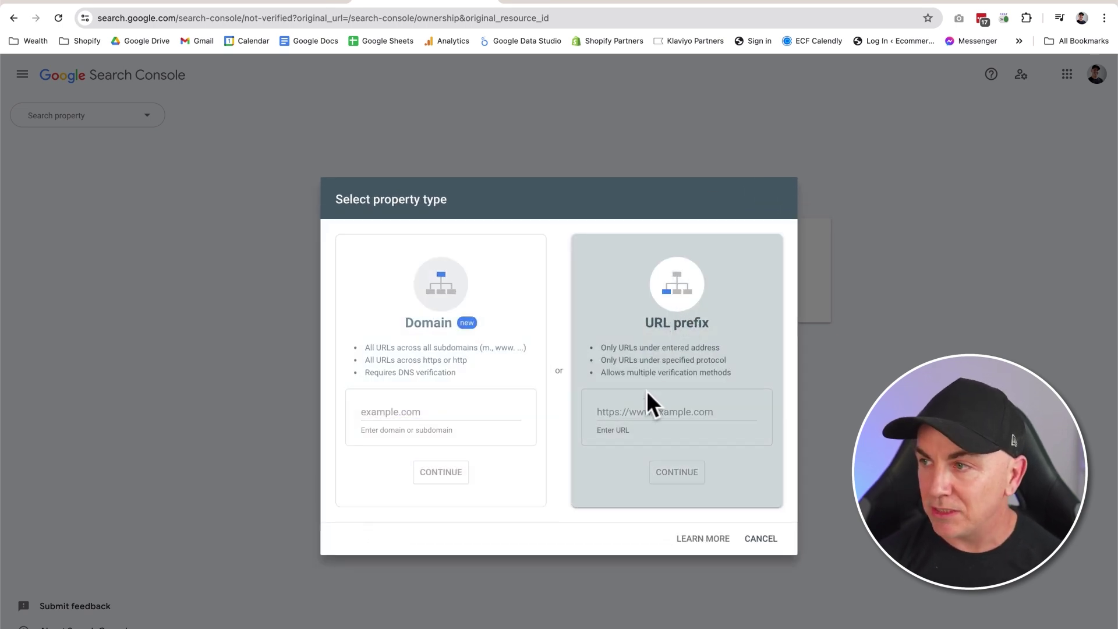
left_click(648, 412)
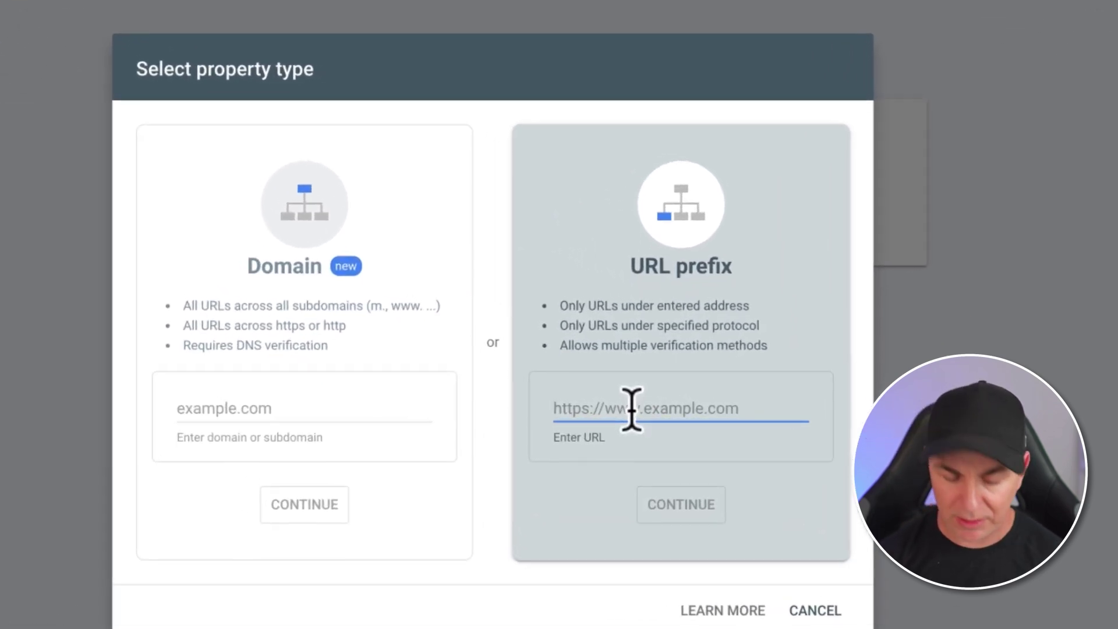
type("https")
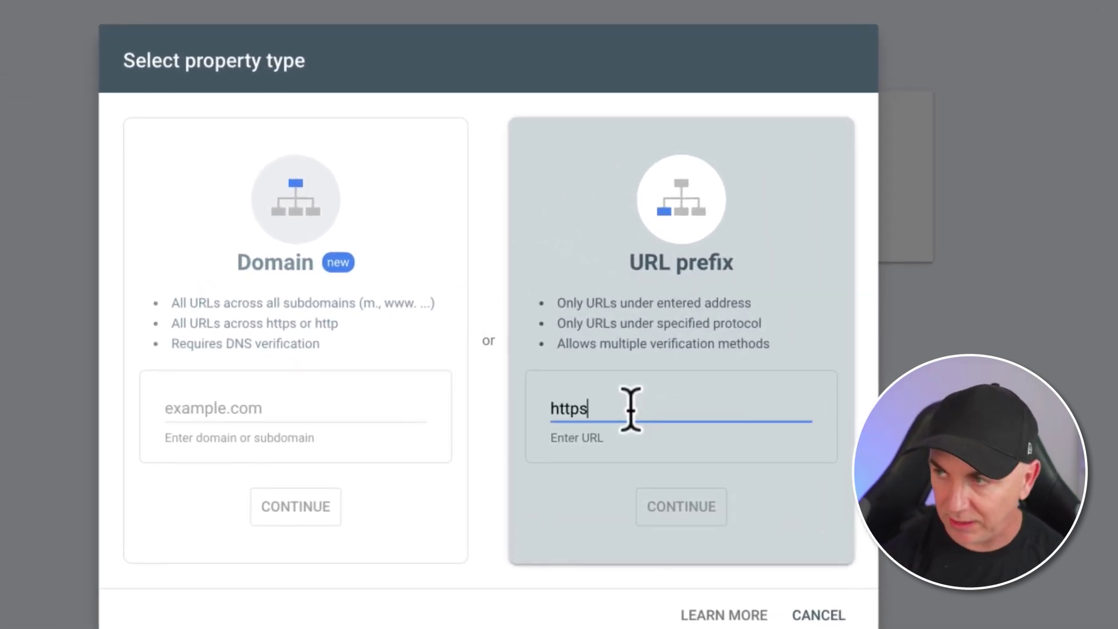
type("://ww")
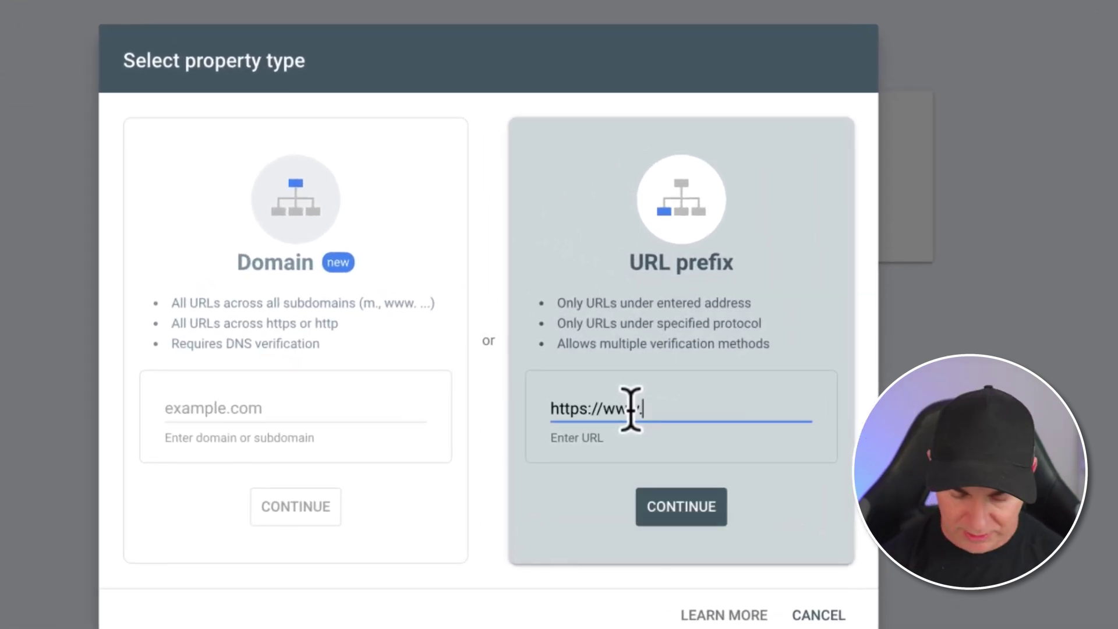
type("w.ecohut.com.au")
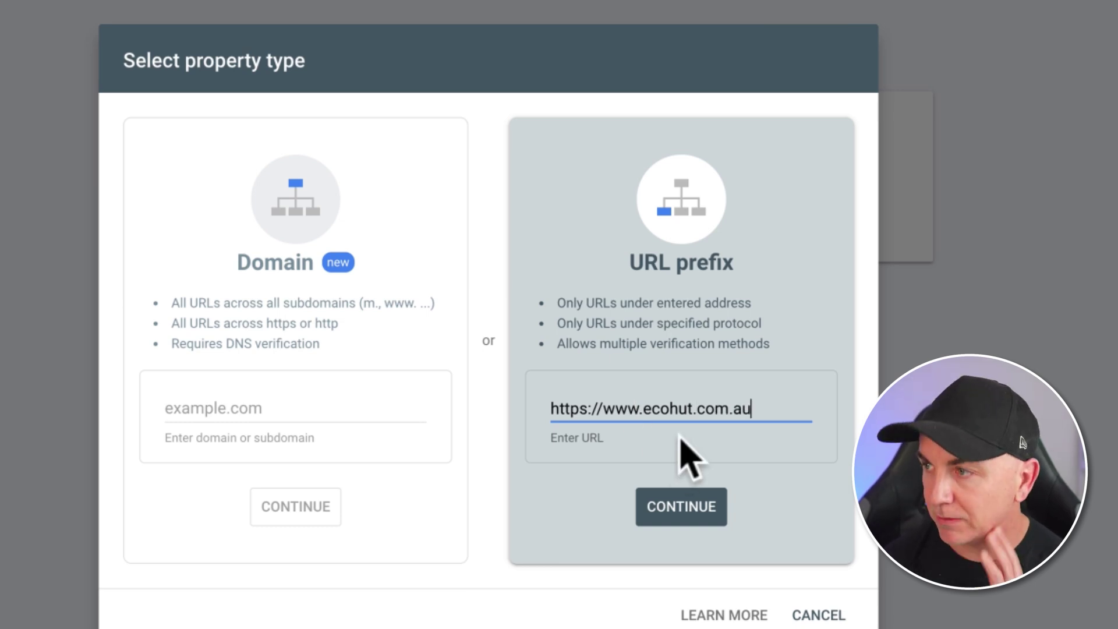
left_click(676, 506)
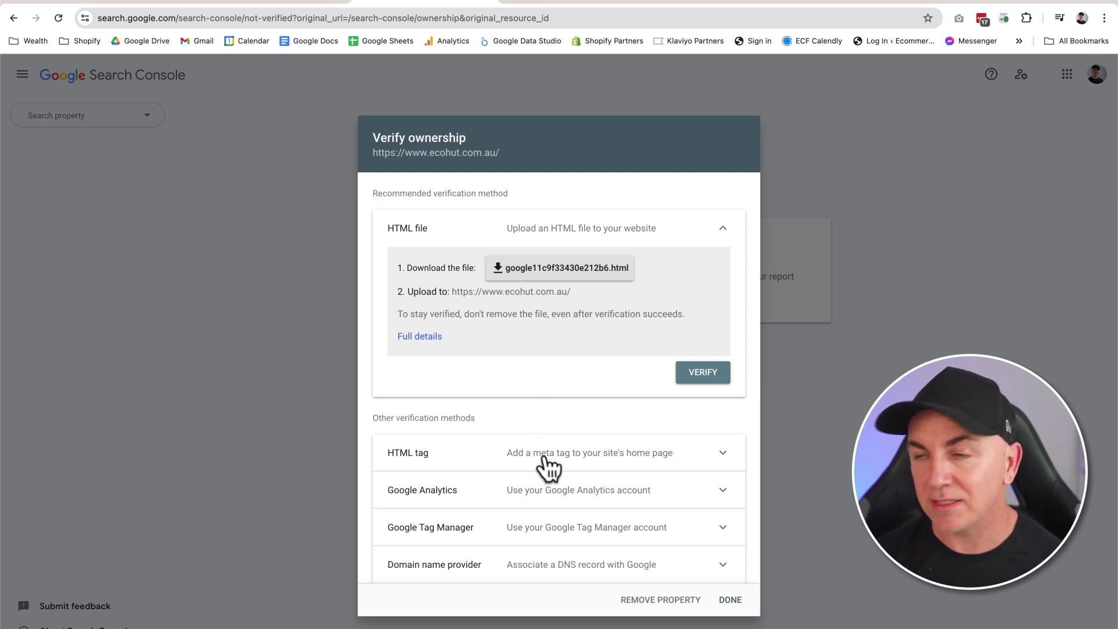
Step: Expand the HTML tag verification method, then switch to the Shopify admin tab
left_click(568, 466)
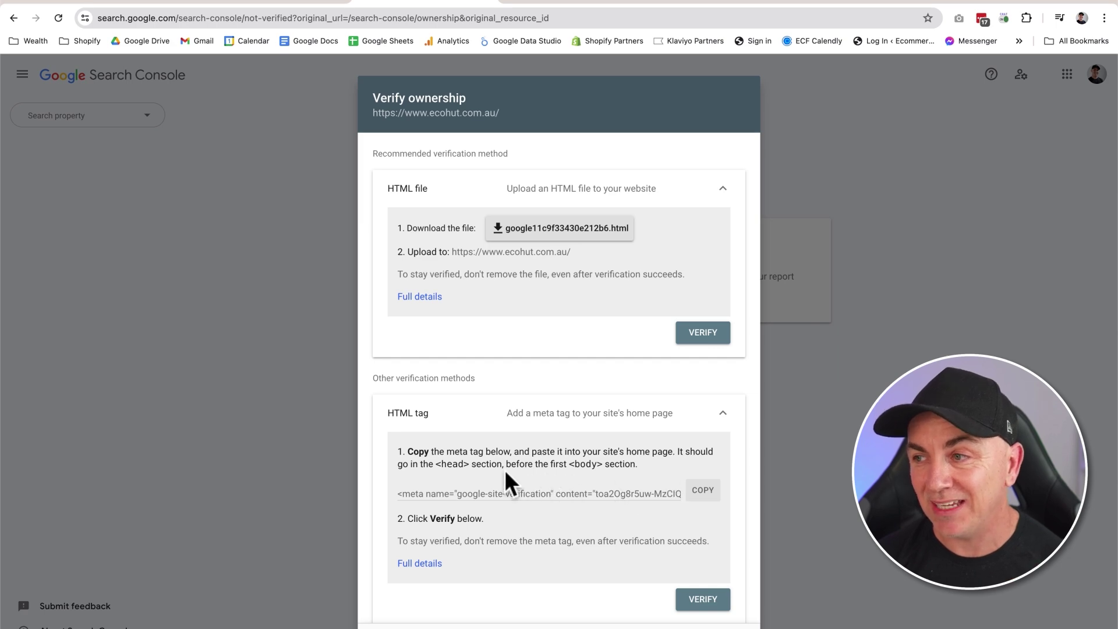
left_click(133, 1)
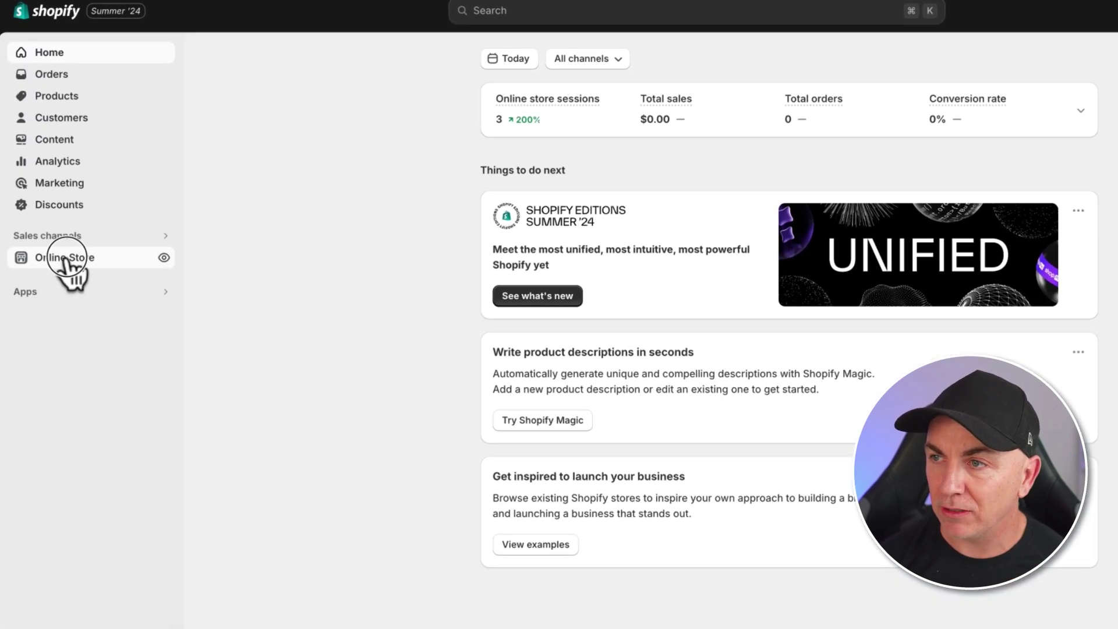
Step: Open the Dawn theme's code editor from Online Store > Themes
left_click(55, 269)
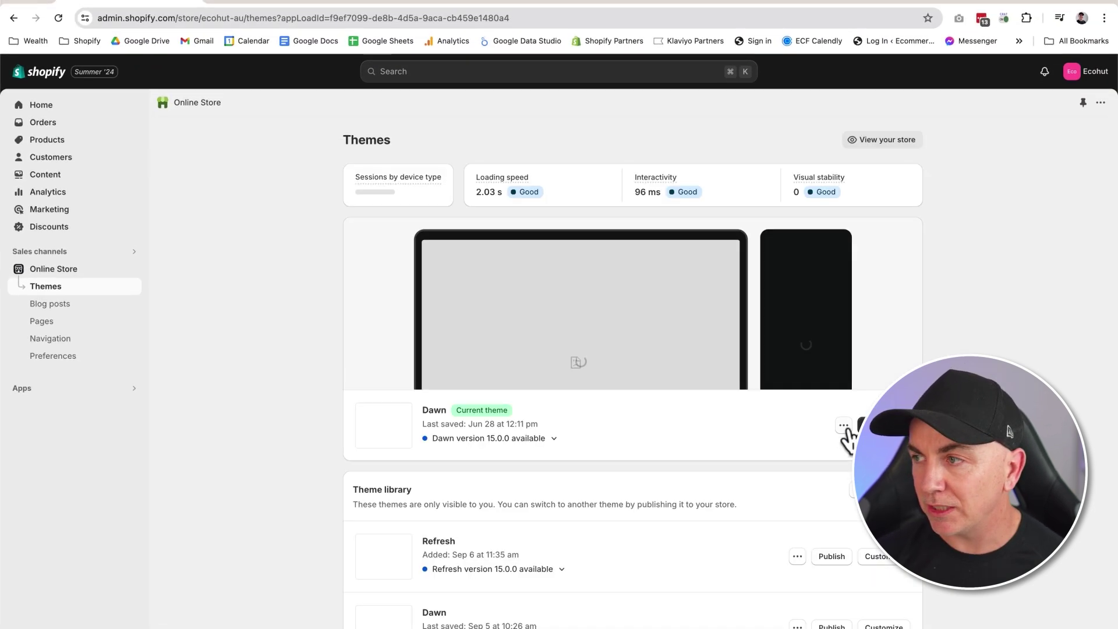
left_click(843, 425)
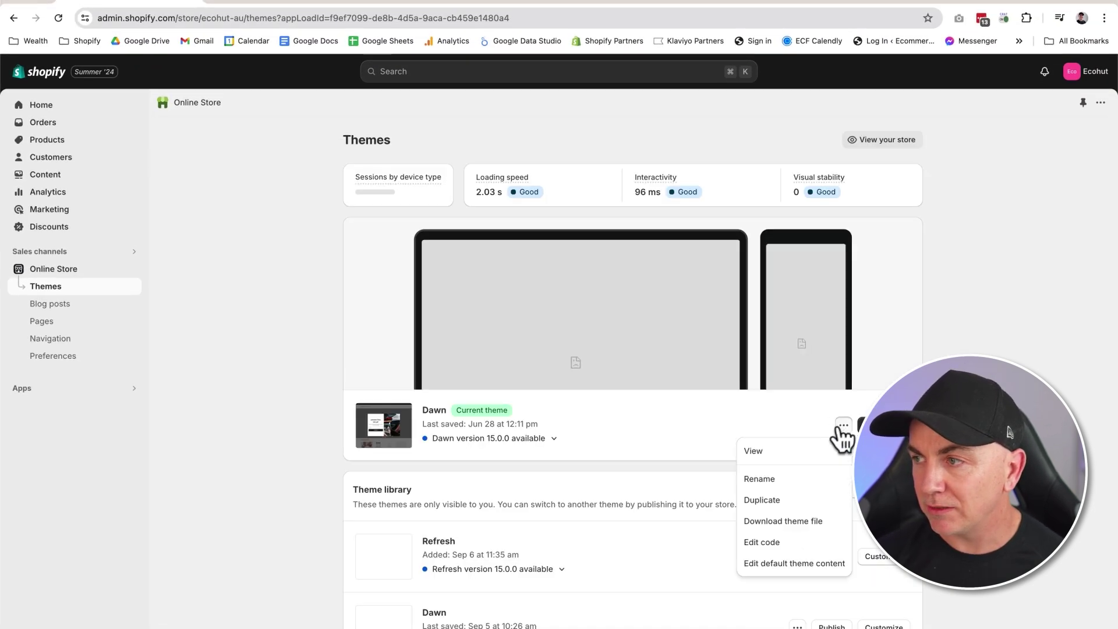
left_click(779, 542)
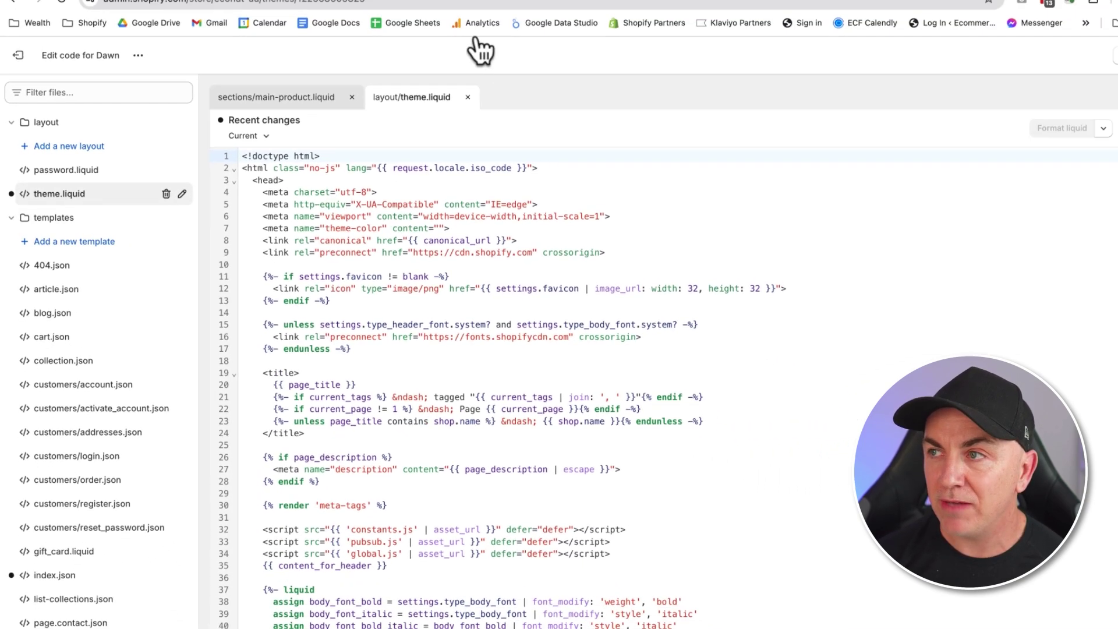
Step: Check the meta tag instructions: paste it inside <head>, before <body>
left_click(482, 0)
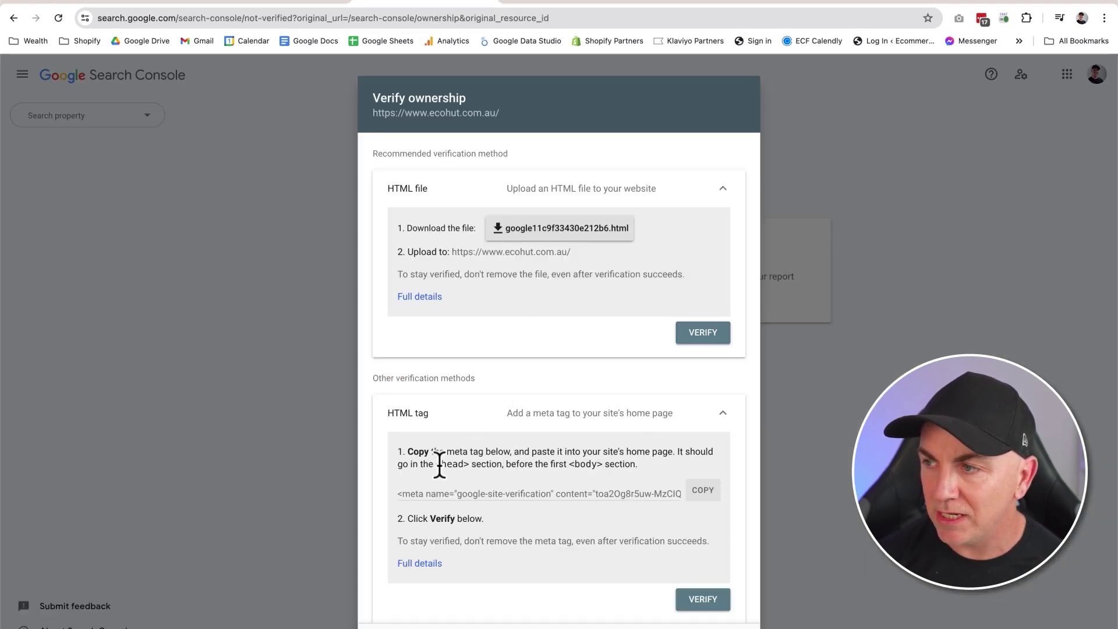
left_click_drag(435, 465, 473, 464)
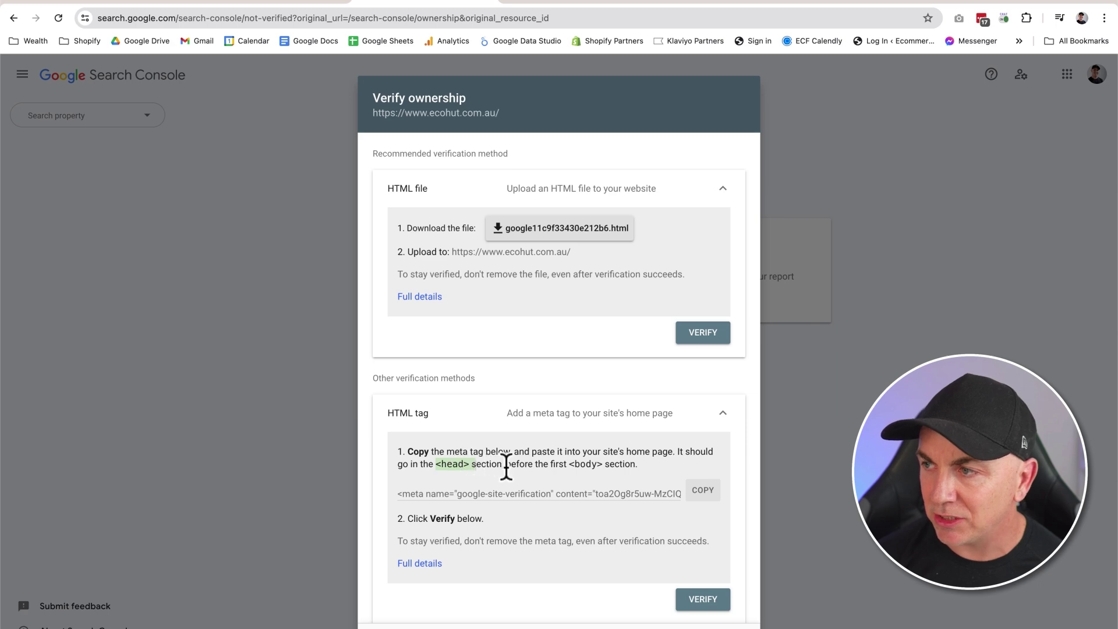
left_click_drag(568, 464, 602, 464)
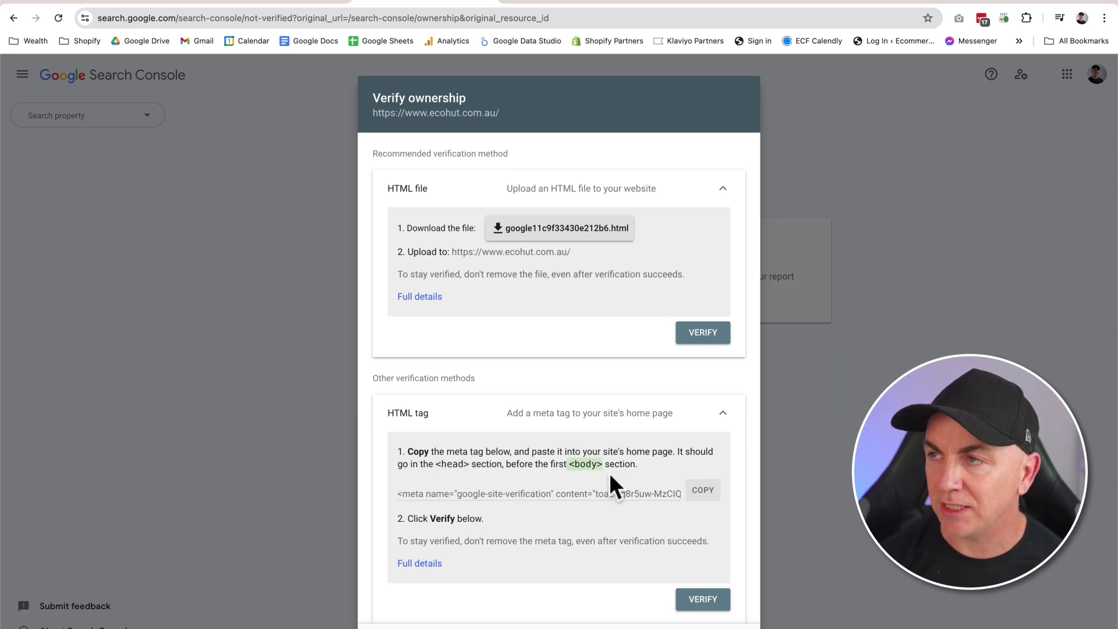
Step: Scroll theme.liquid from the opening <head> down to line 242 and select the closing </head> tag
left_click(150, 4)
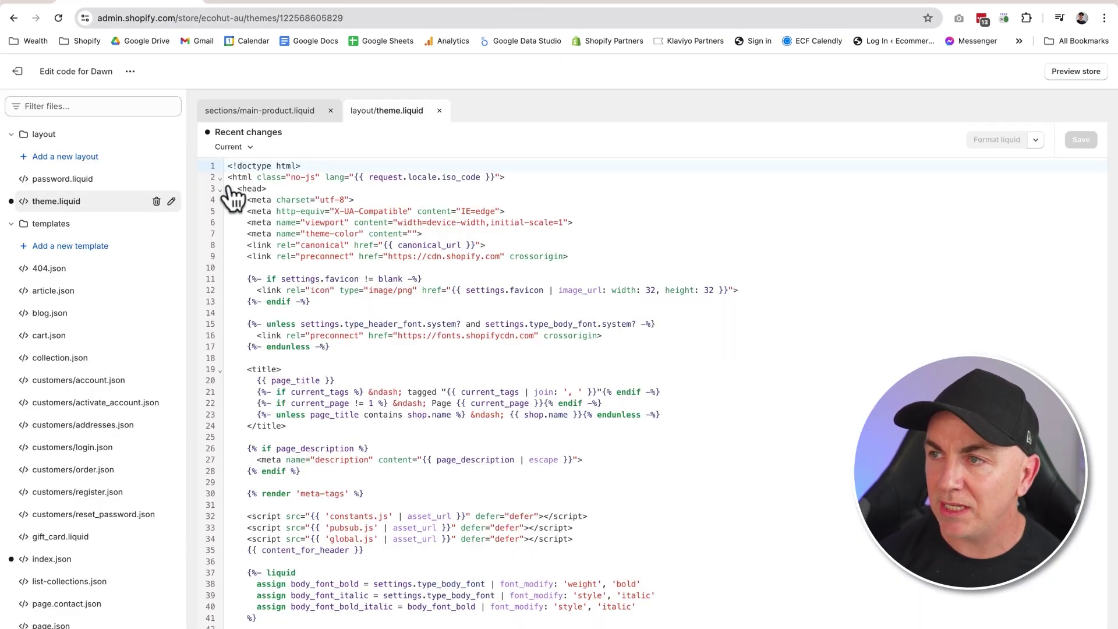
left_click_drag(233, 188, 275, 188)
scroll(306, 262, "down", 5)
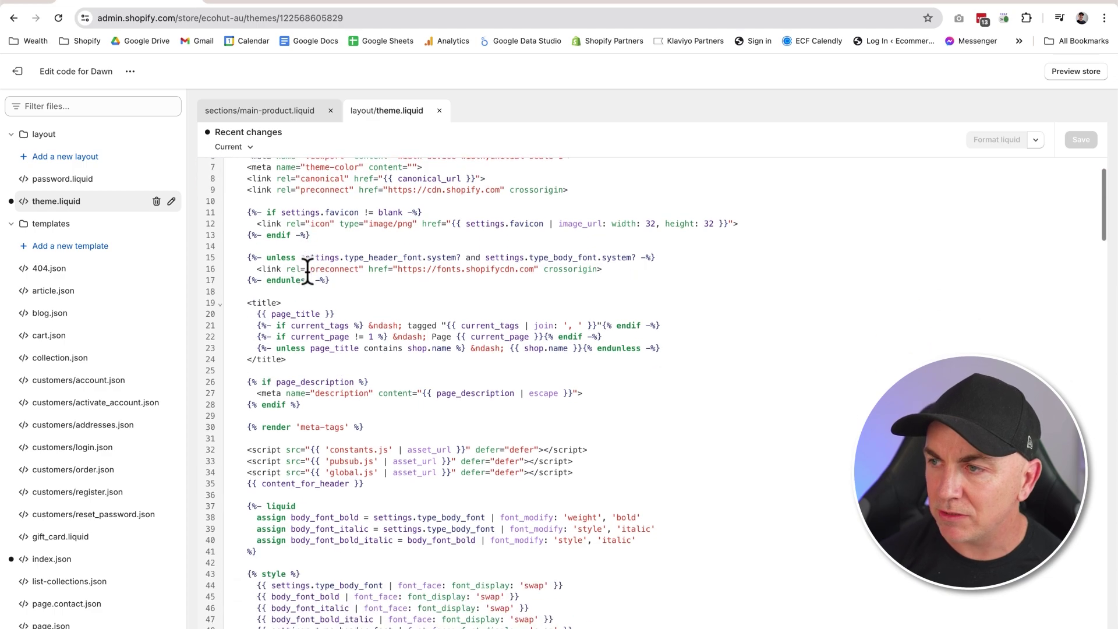
scroll(307, 271, "down", 20)
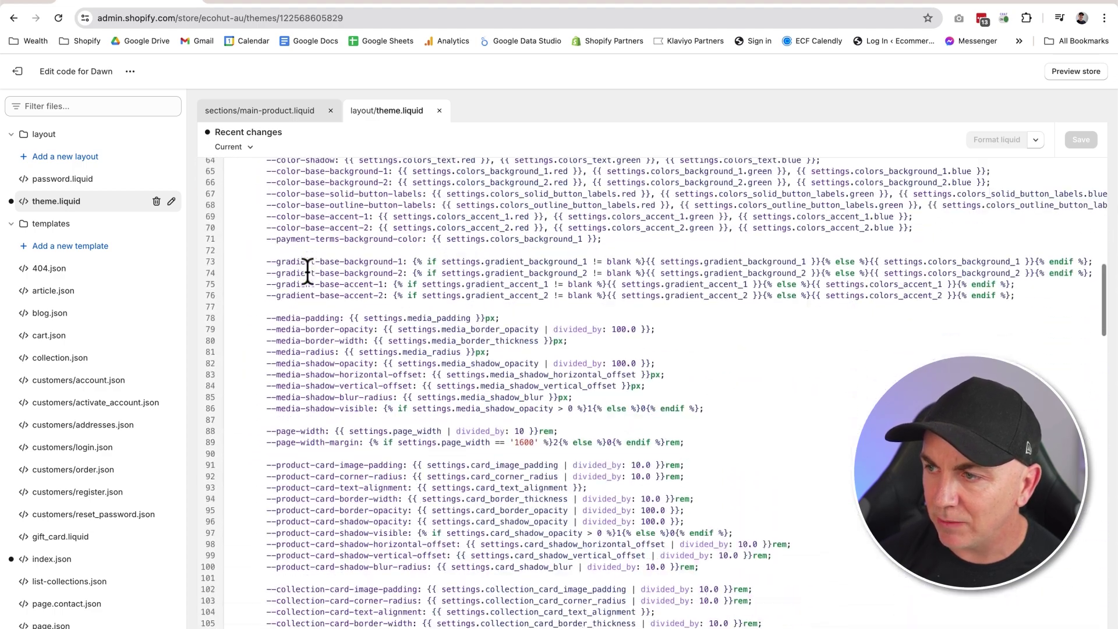
scroll(307, 271, "down", 15)
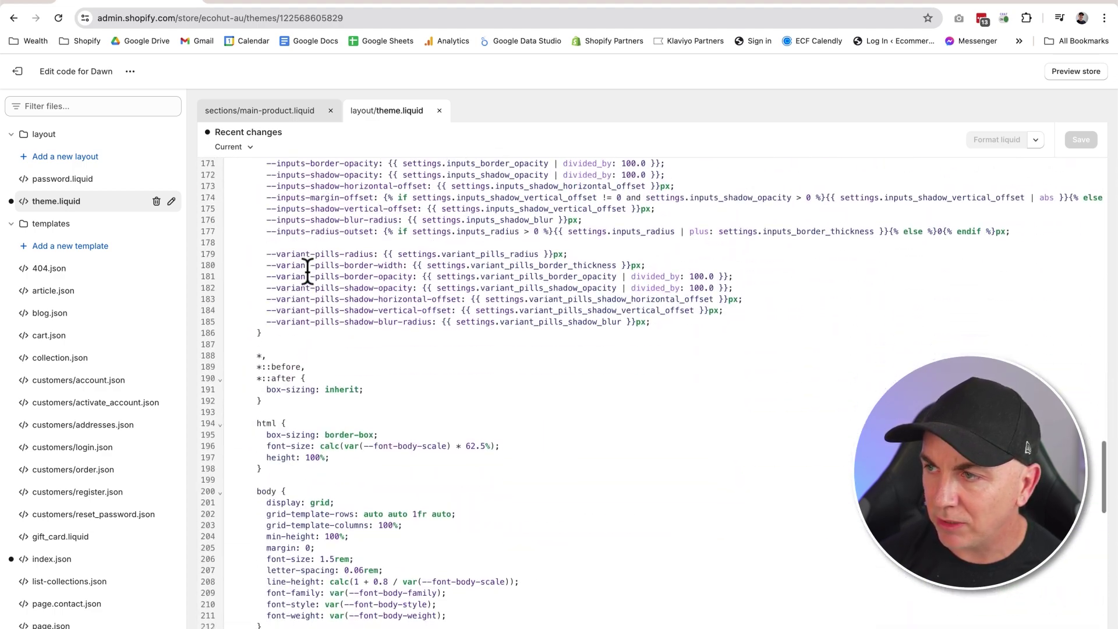
scroll(308, 270, "down", 3)
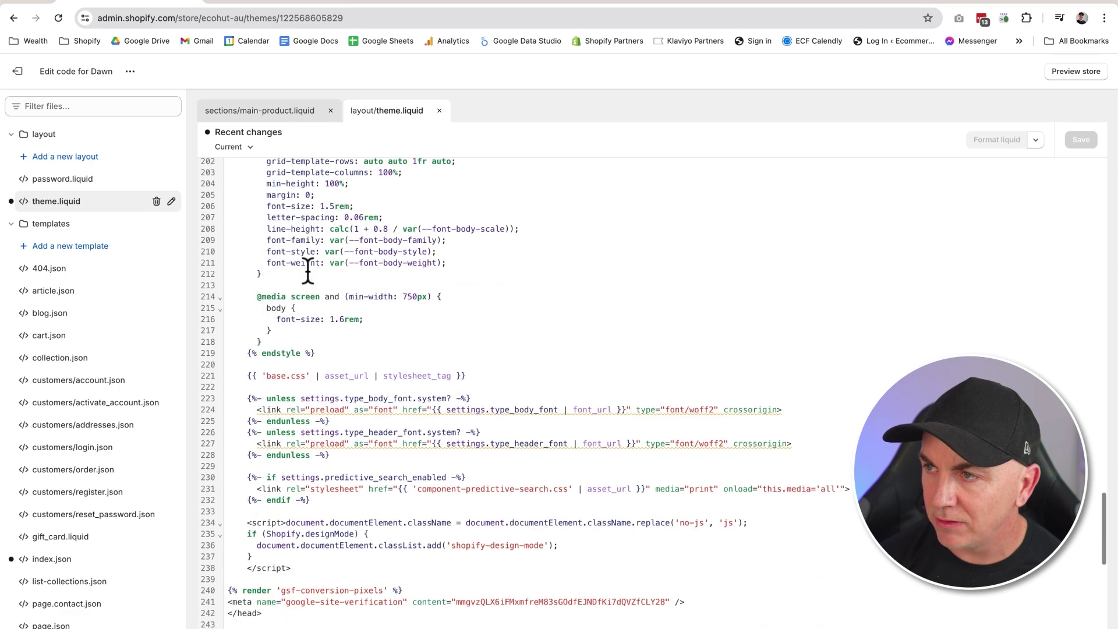
scroll(297, 271, "up", 3)
scroll(272, 274, "down", 8)
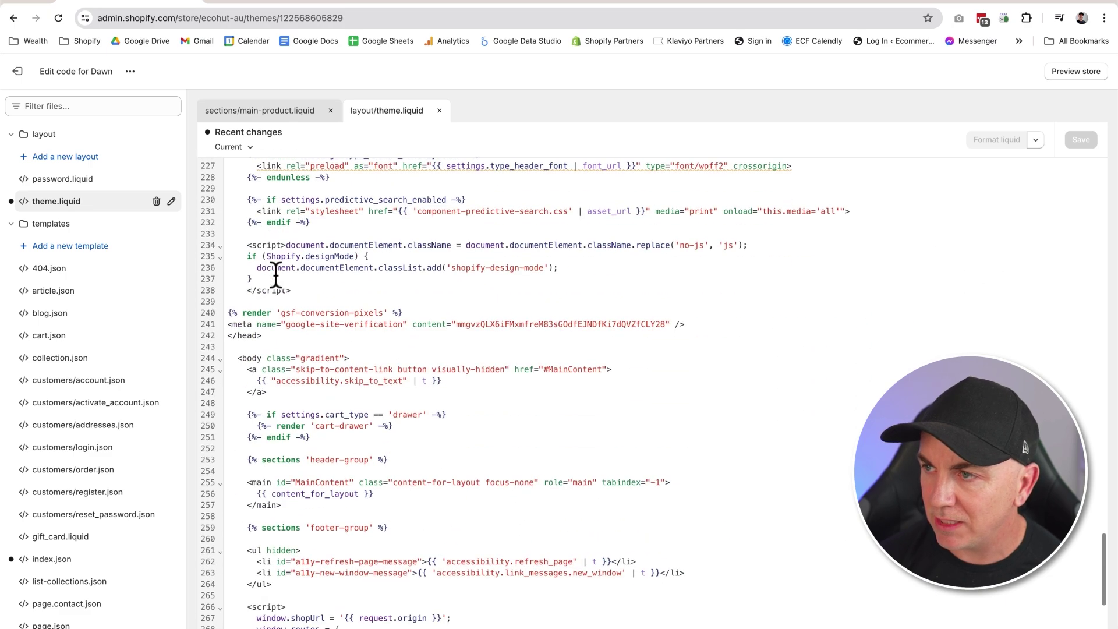
left_click(247, 357)
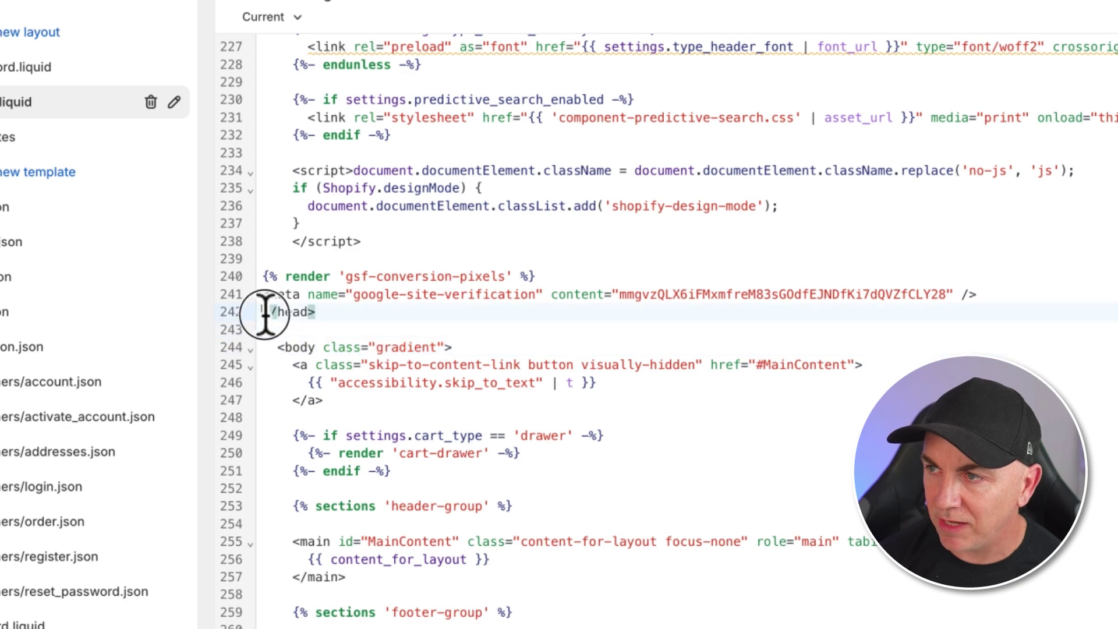
left_click_drag(262, 313, 315, 312)
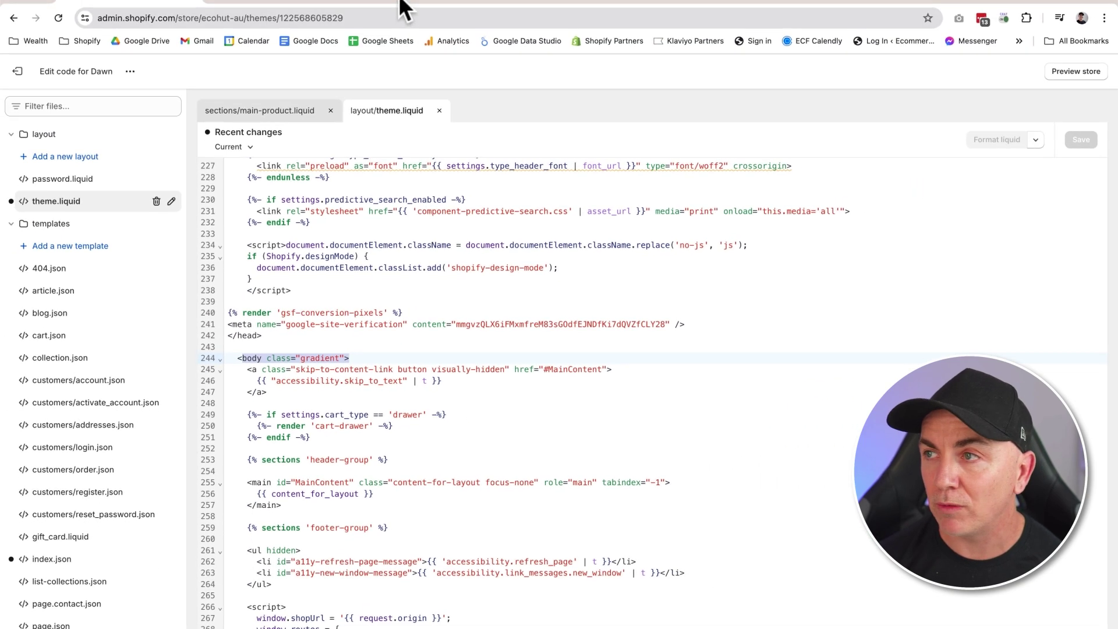
left_click(402, 4)
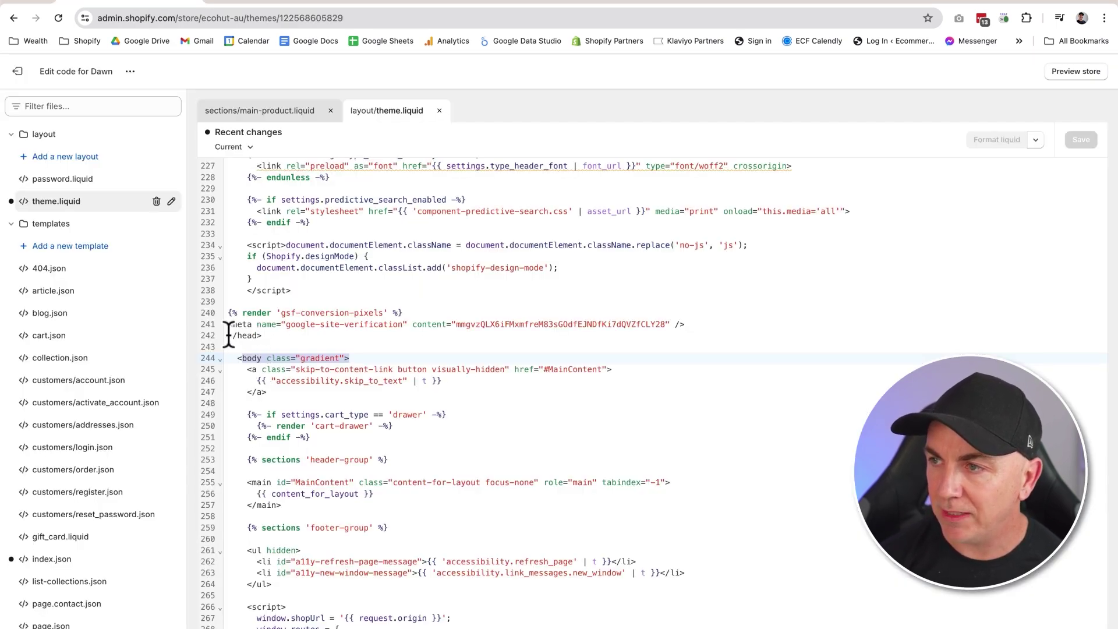
Step: Paste the new google-site-verification meta tag on a new line before </head> in theme.liquid and save
left_click(230, 325)
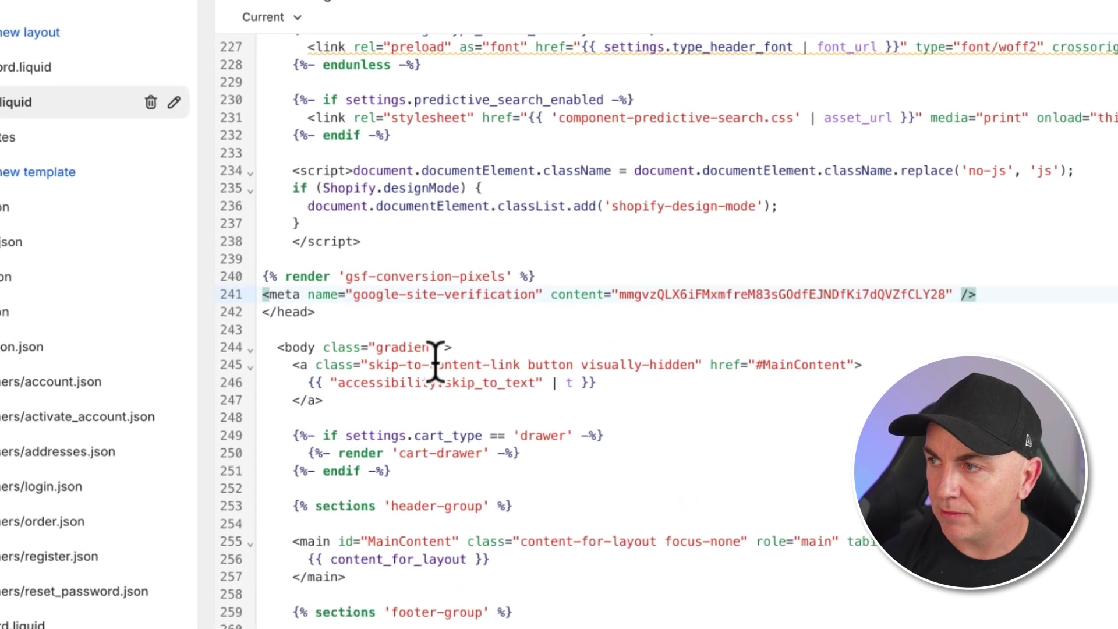
key("End")
key("Return")
type("<meta name=\"google-site-verification\" content=\"toa2Og8r5uw-MzCIQ7o5JizMKE_qHaVHAXhE5hp27Fc\" />")
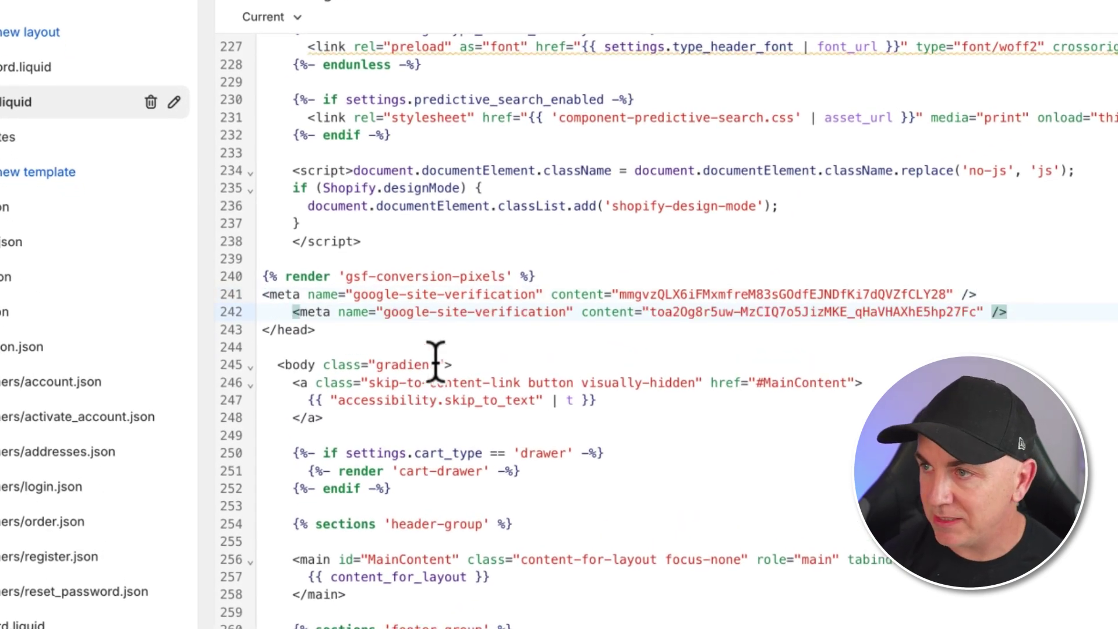
left_click(991, 293)
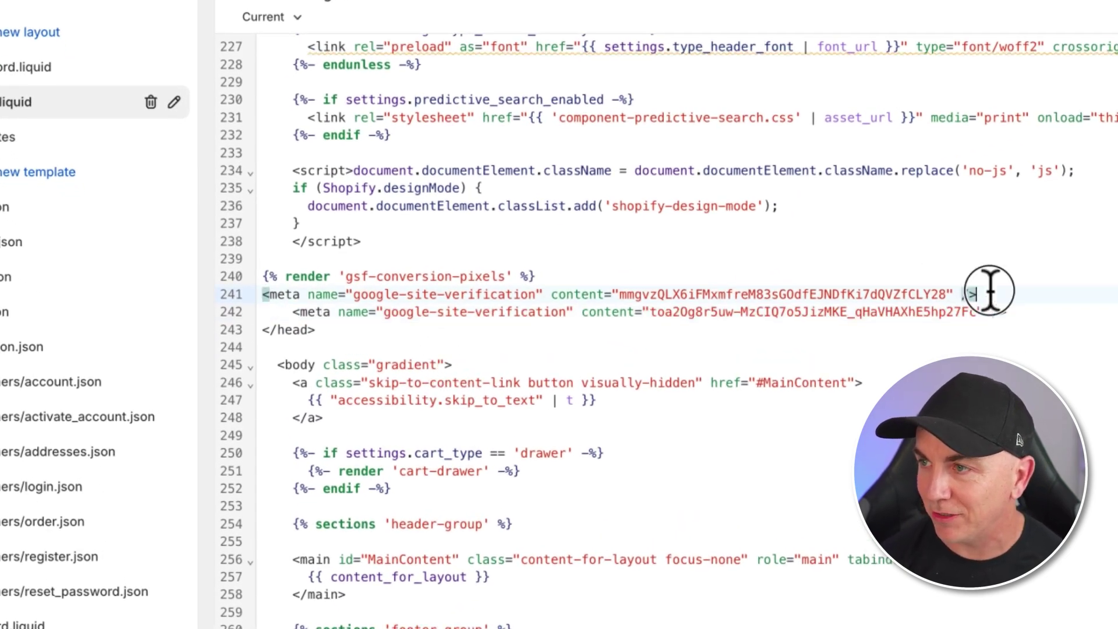
left_click_drag(990, 293, 263, 293)
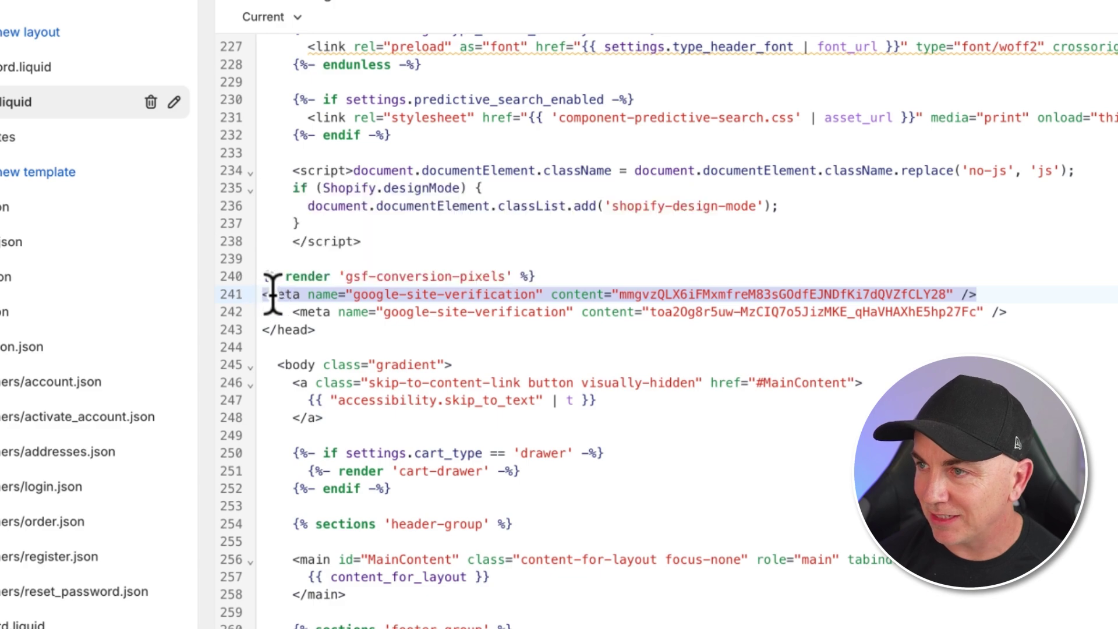
left_click(356, 332)
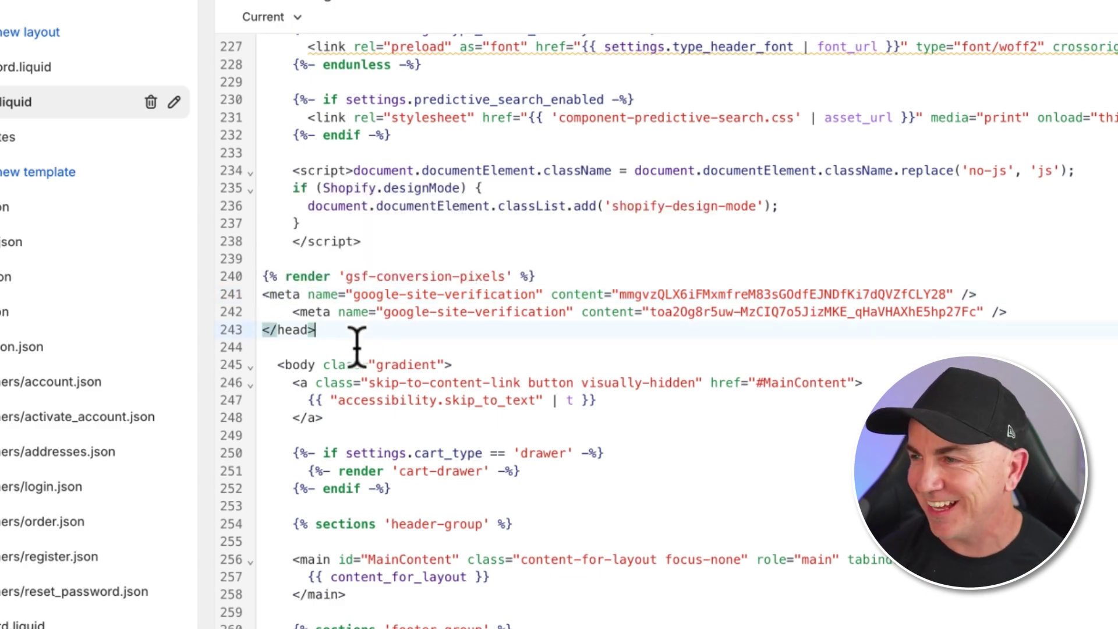
left_click(1081, 141)
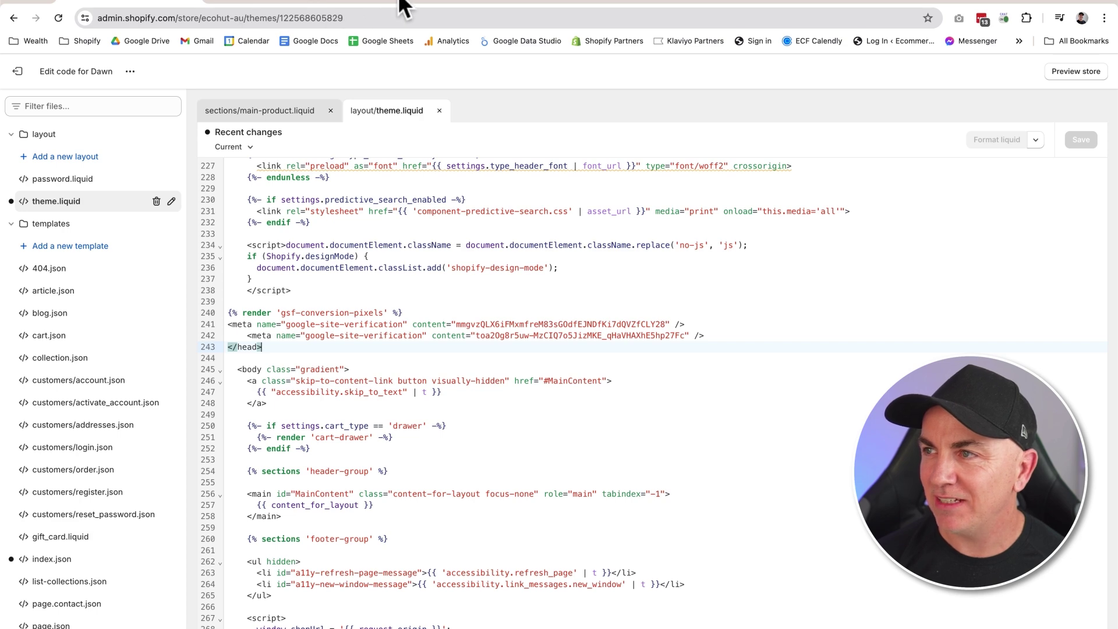
left_click(435, 5)
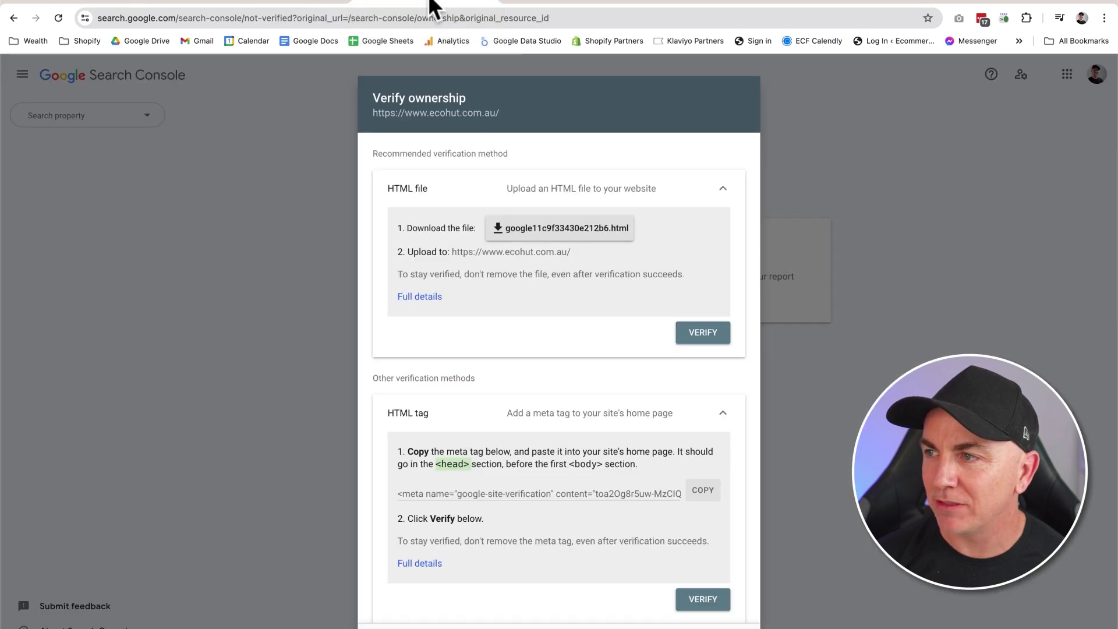
scroll(645, 425, "down", 3)
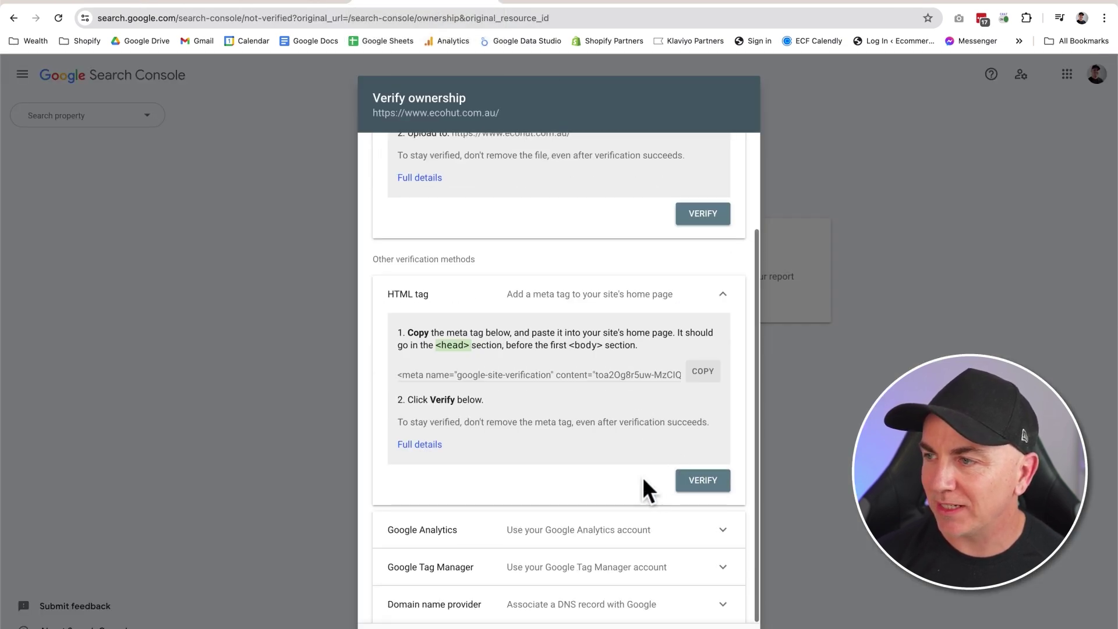
left_click(704, 486)
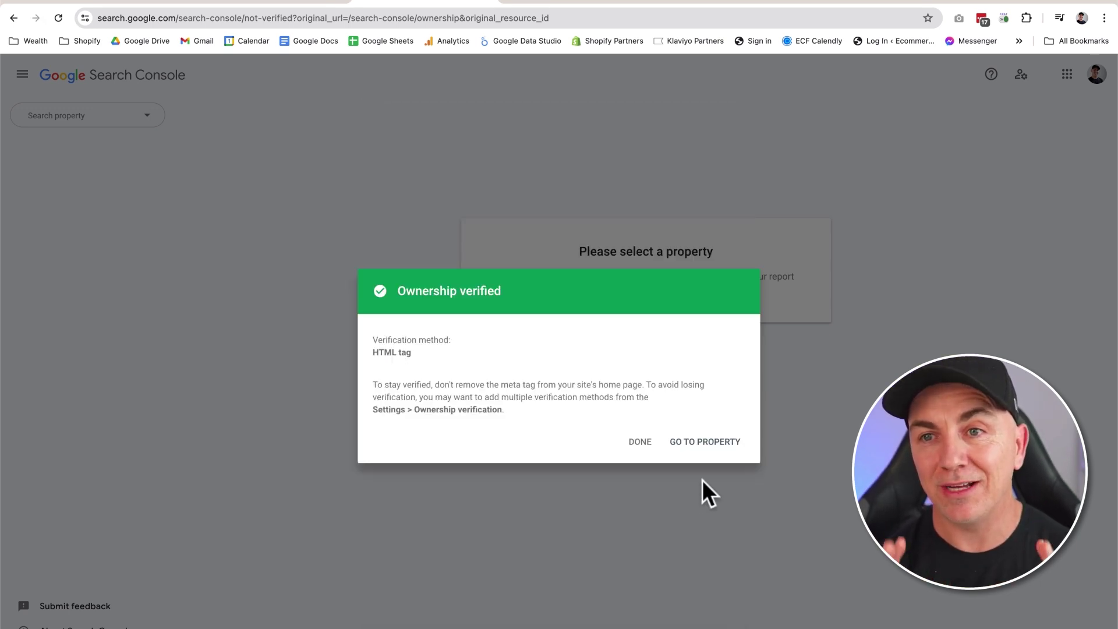
left_click(717, 446)
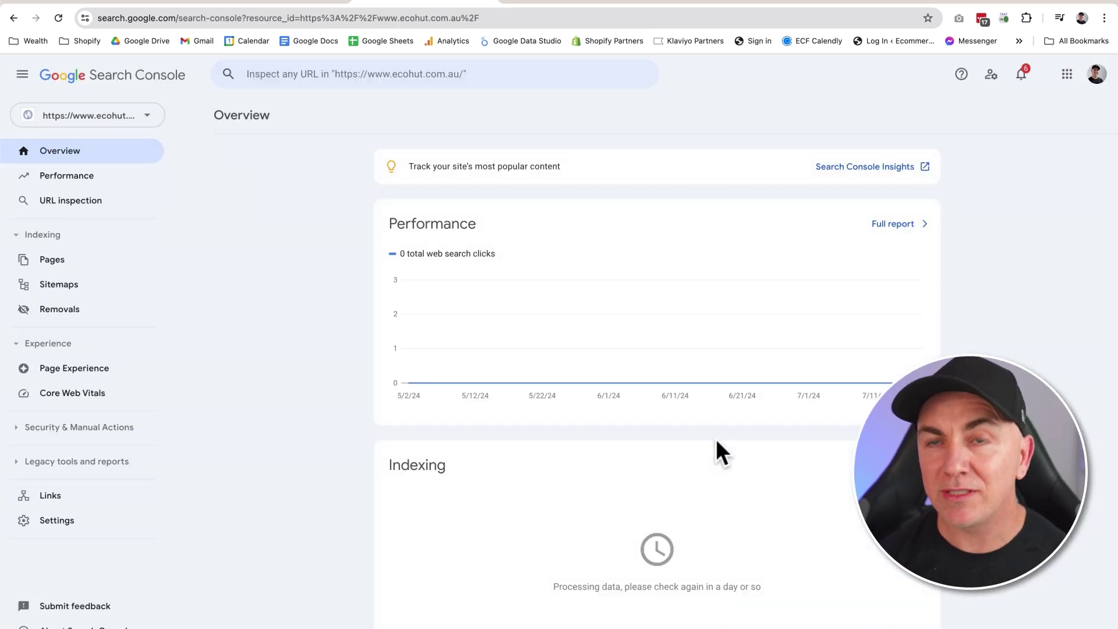
Step: Submit sitemap.xml on the Sitemaps page and dismiss the success confirmation
left_click(62, 286)
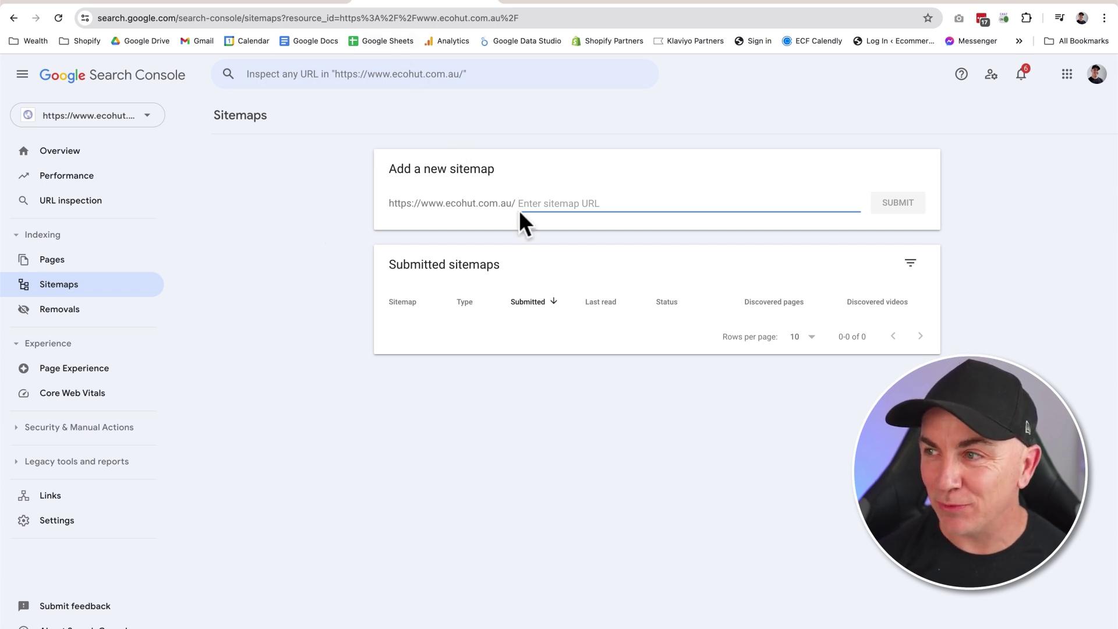
type("sitemap.xml")
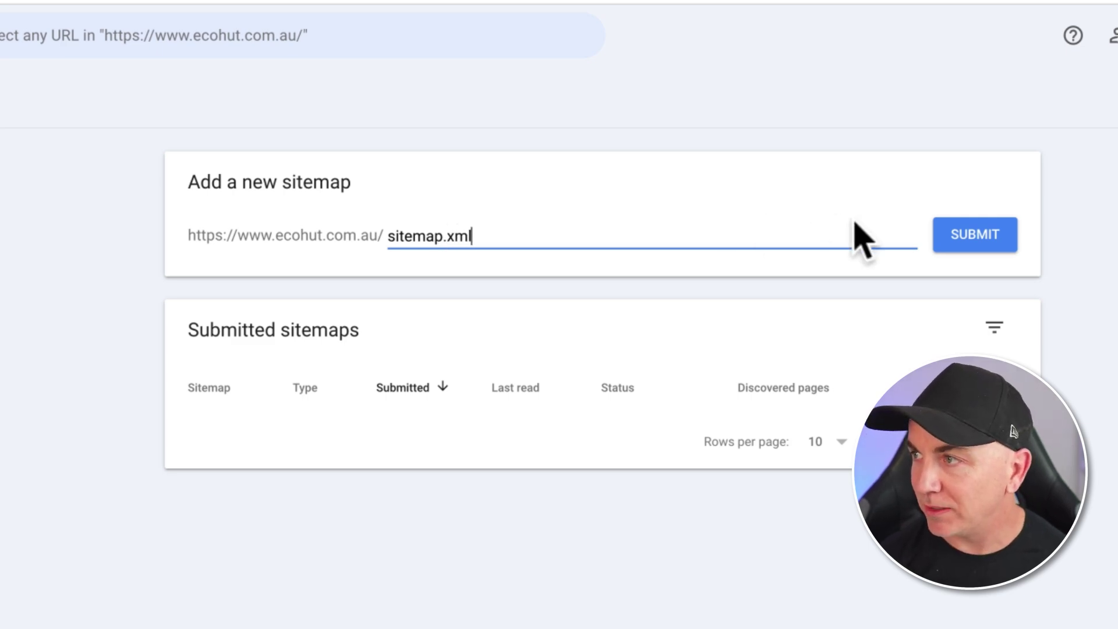
left_click(975, 234)
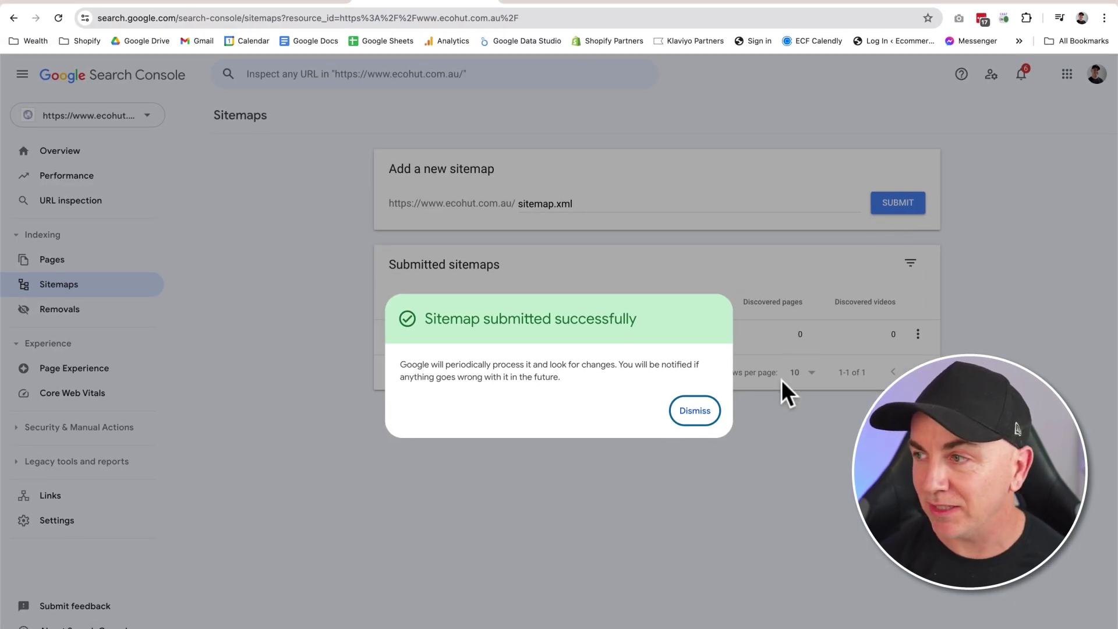
left_click(696, 415)
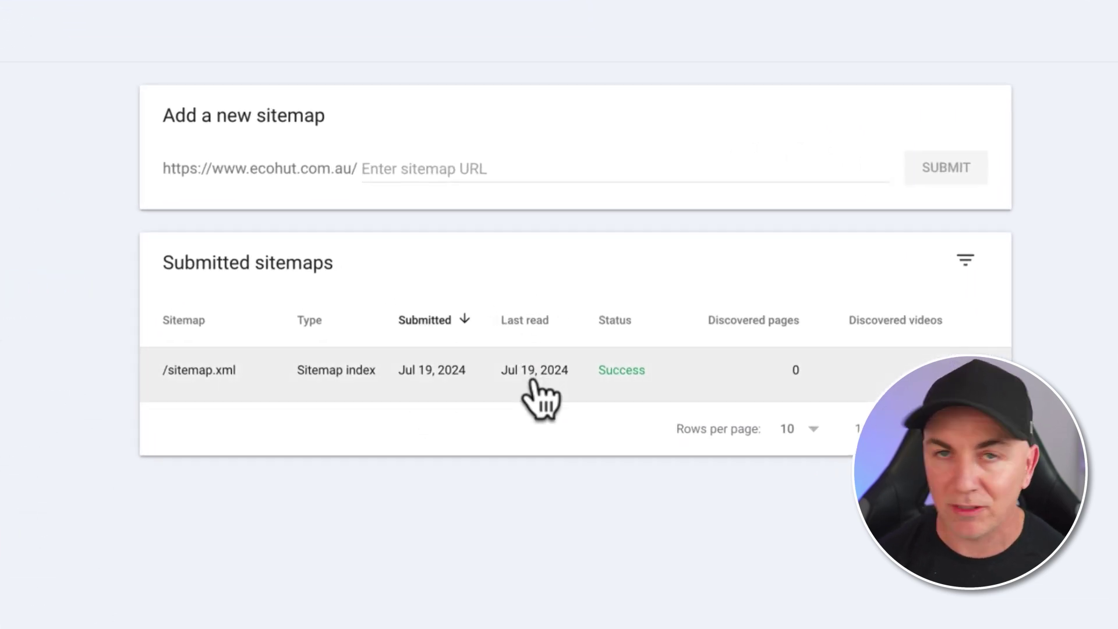
left_click(973, 374)
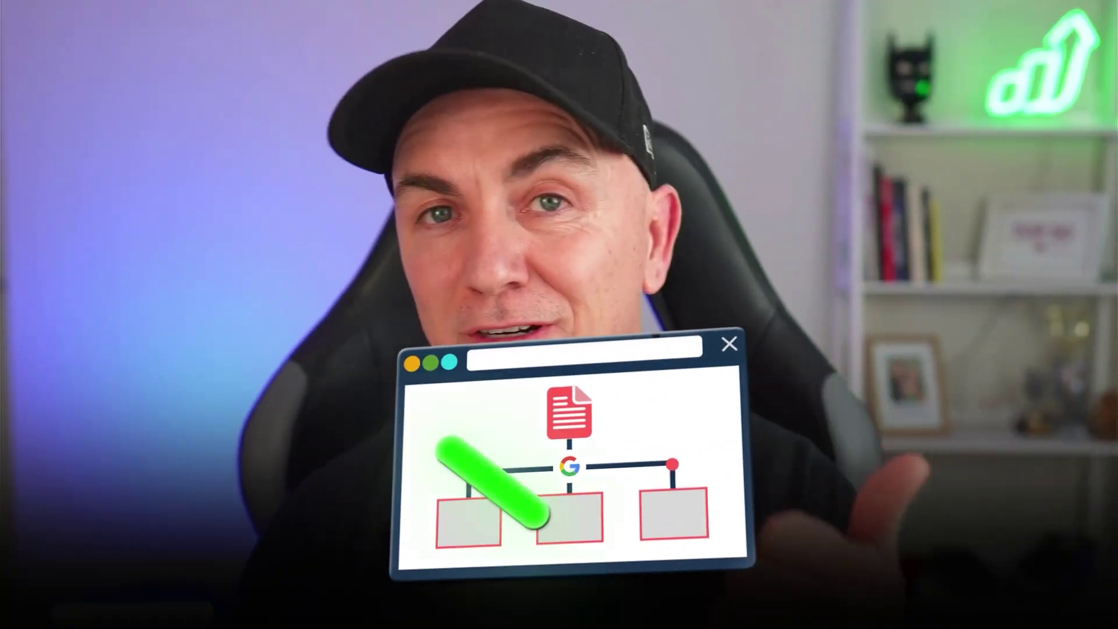